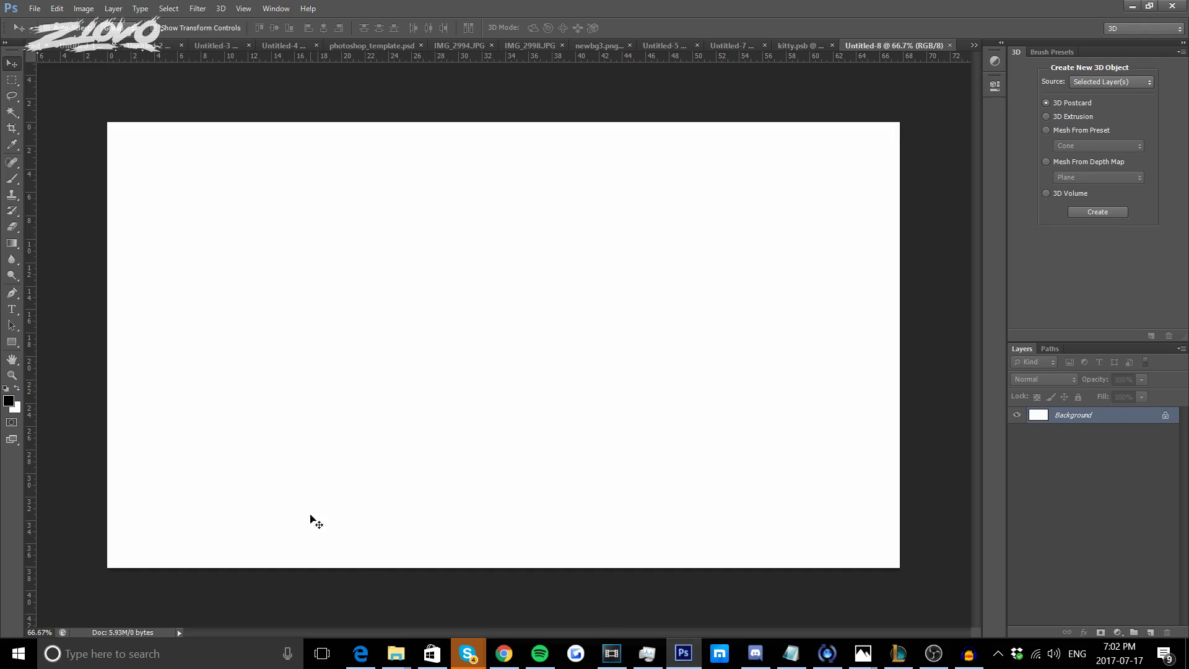
Start a new document at 1920 width, then cancel it without creating it.
click(34, 8)
click(49, 24)
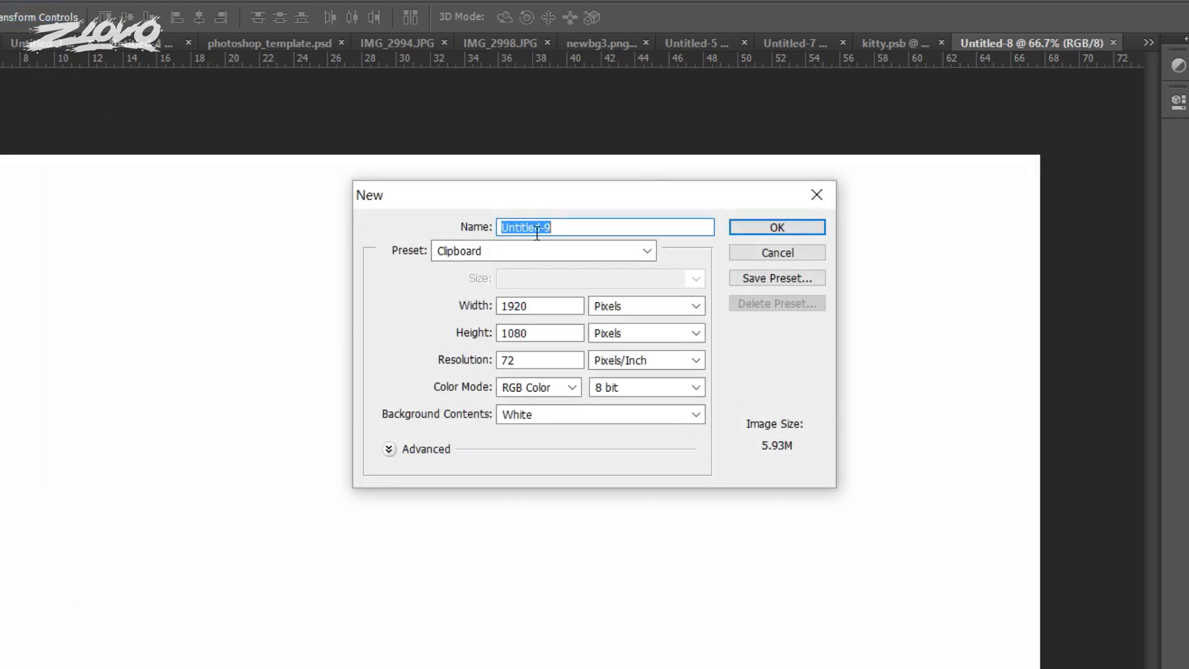
click(540, 306)
double_click(540, 306)
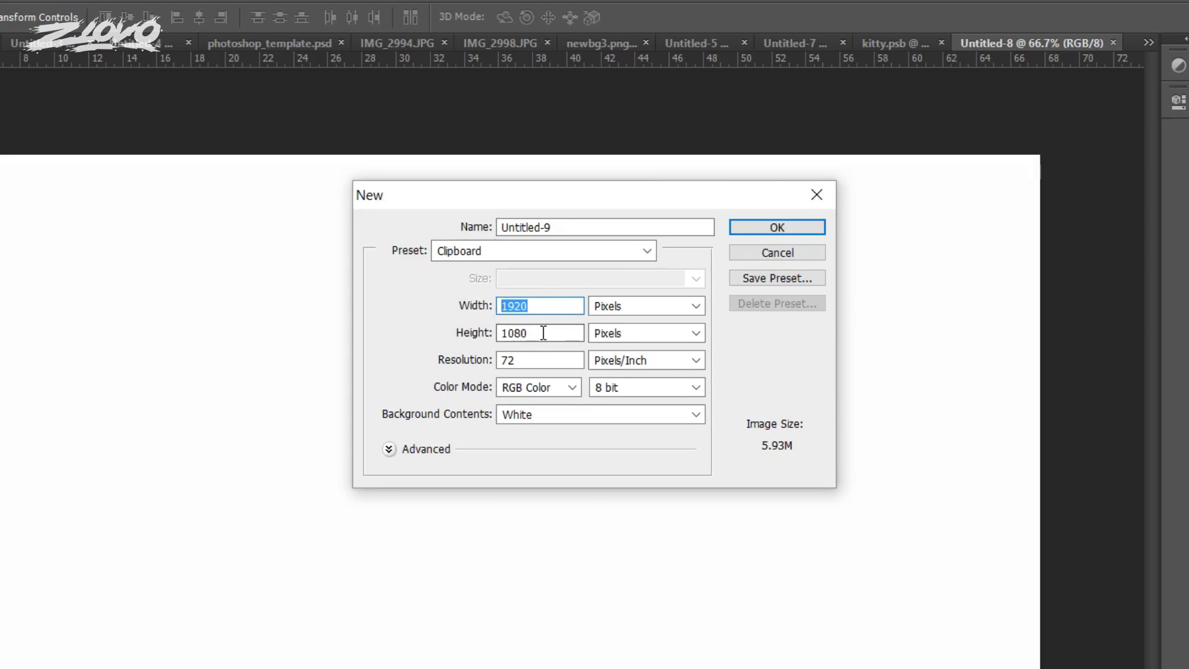
click(542, 308)
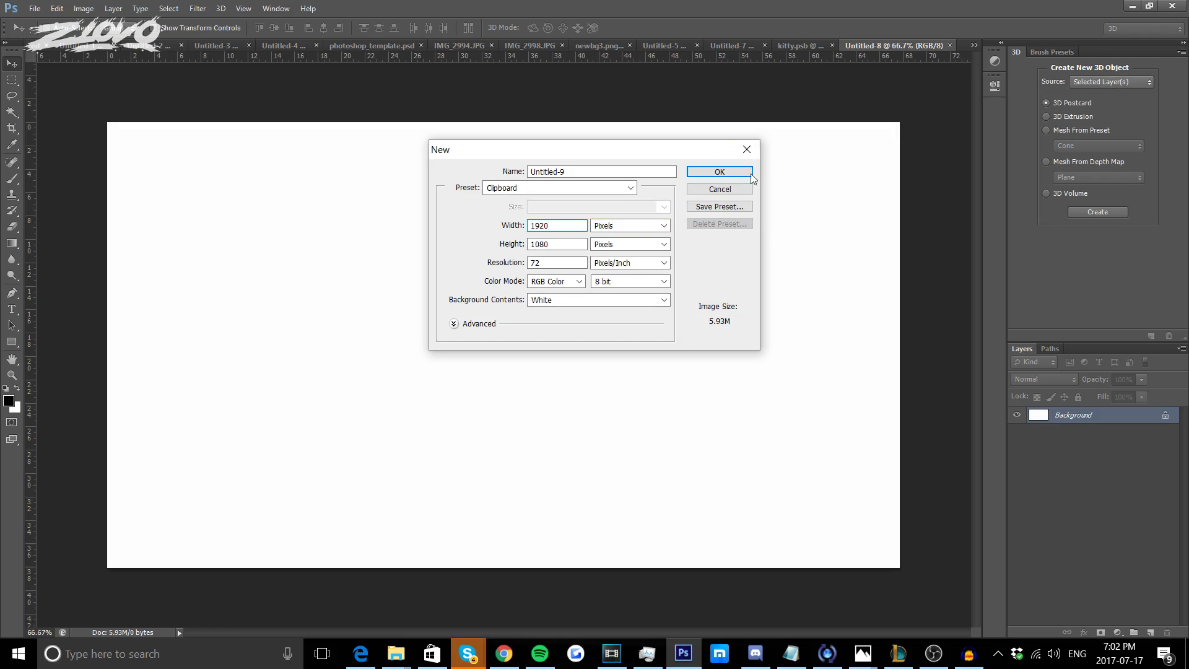
click(805, 256)
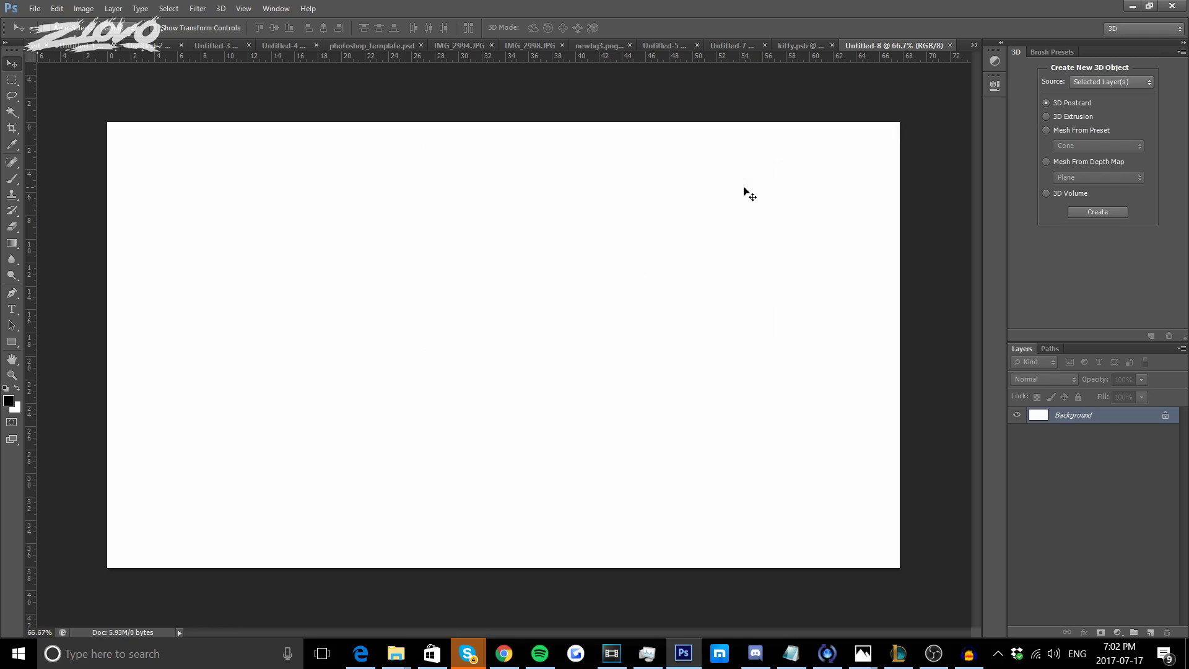
Convert Background to Layer 0 and place 2dlion.png onto the canvas at its size.
double_click(1072, 416)
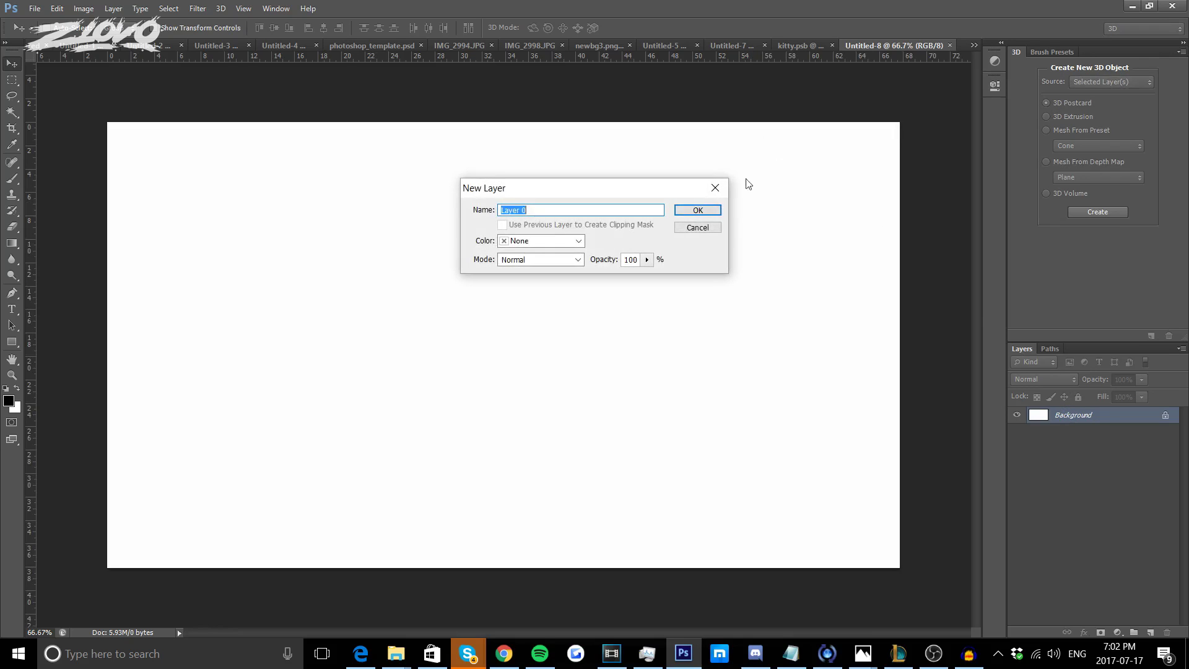
click(695, 207)
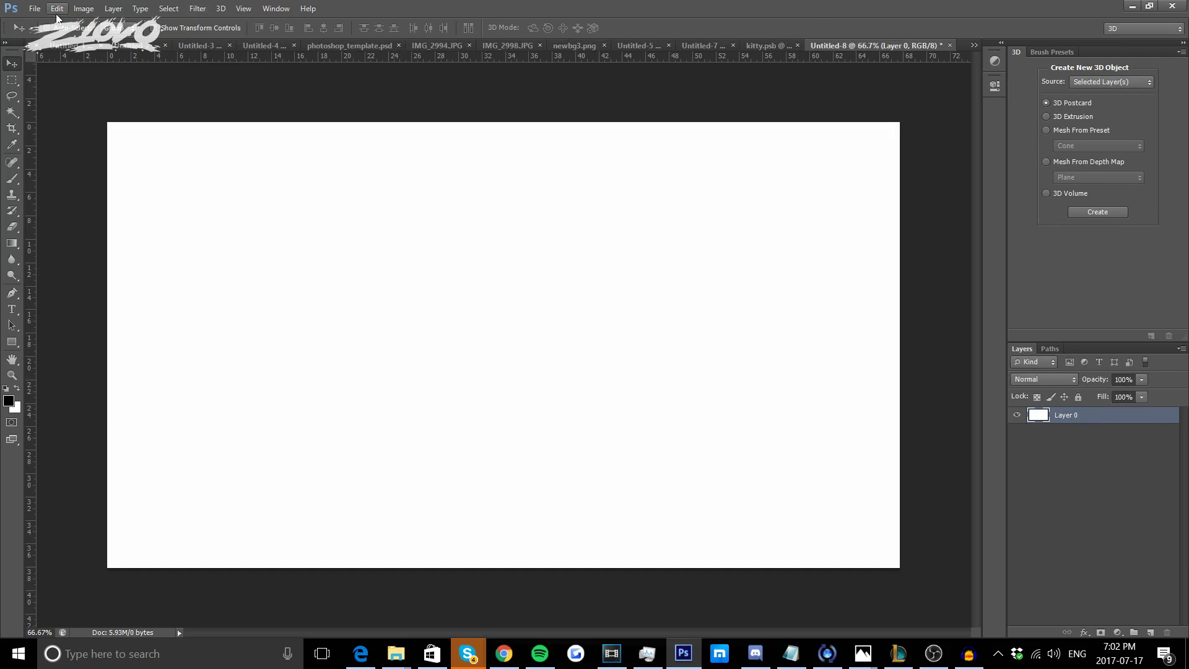
click(34, 9)
click(106, 261)
text(st)
key(Down)
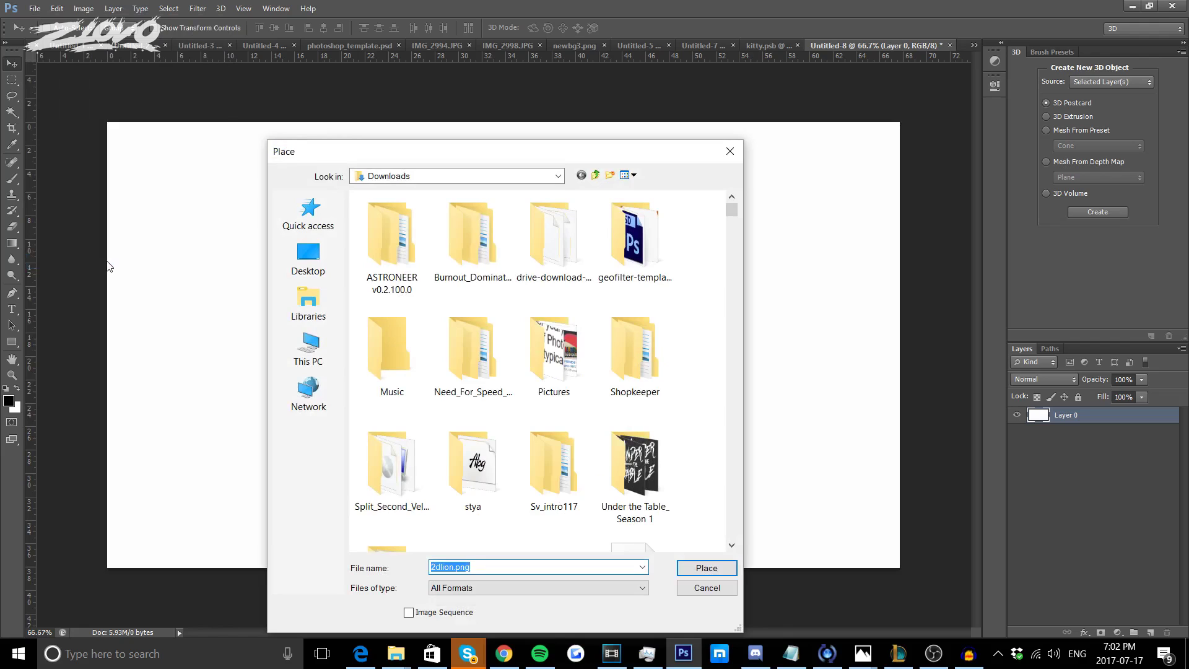
key(Return)
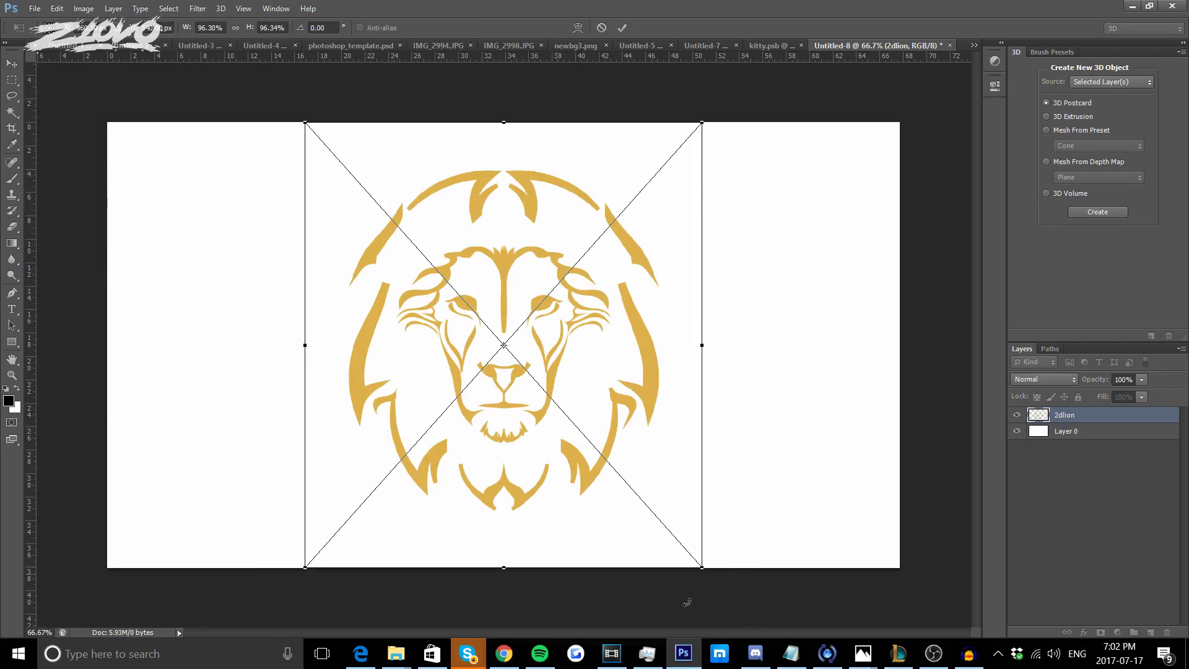
click(622, 28)
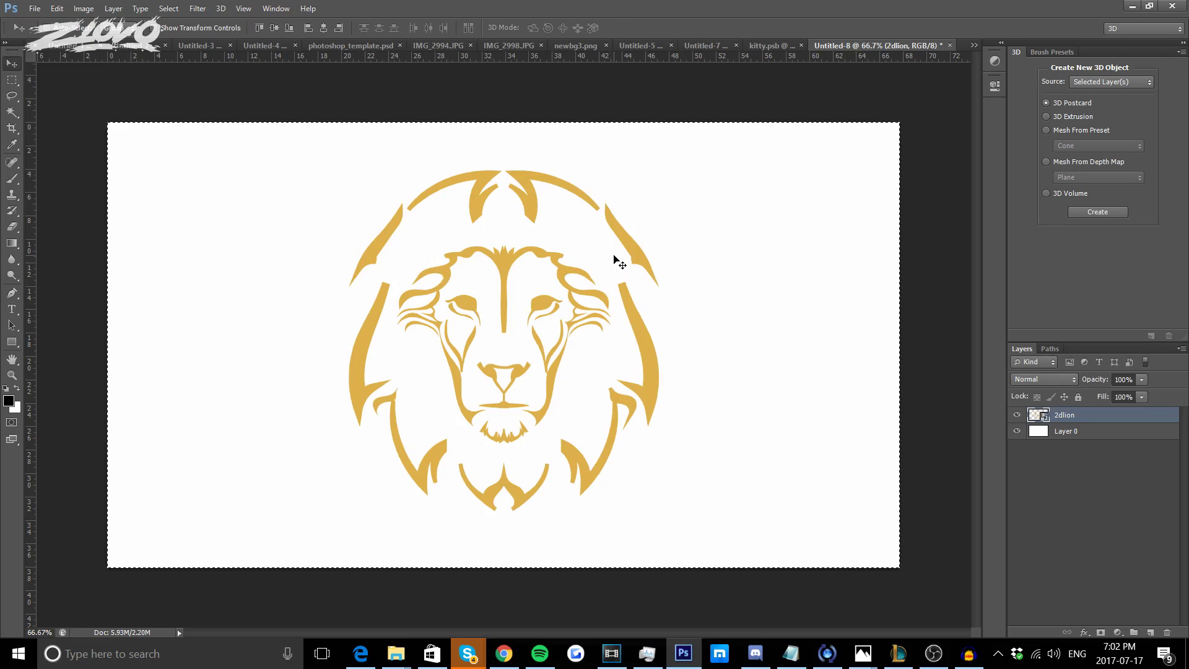
Centre the lion vertically and horizontally on the whole canvas, then deselect.
key(ctrl+a)
click(114, 8)
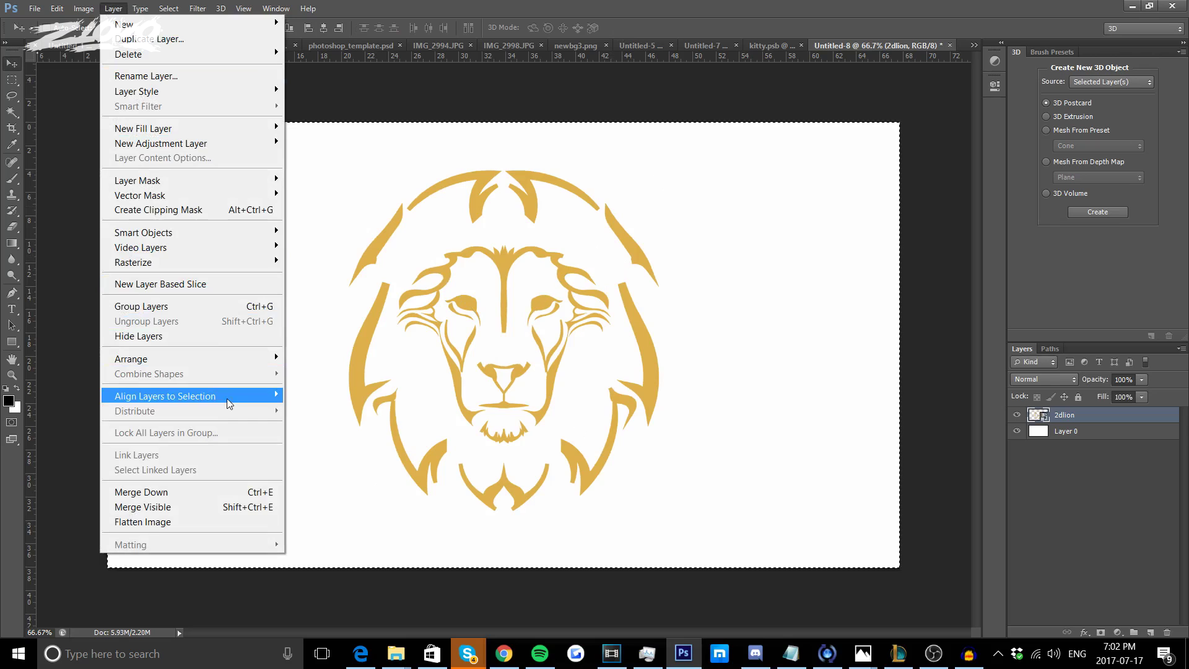
mouse_move(227, 399)
click(293, 407)
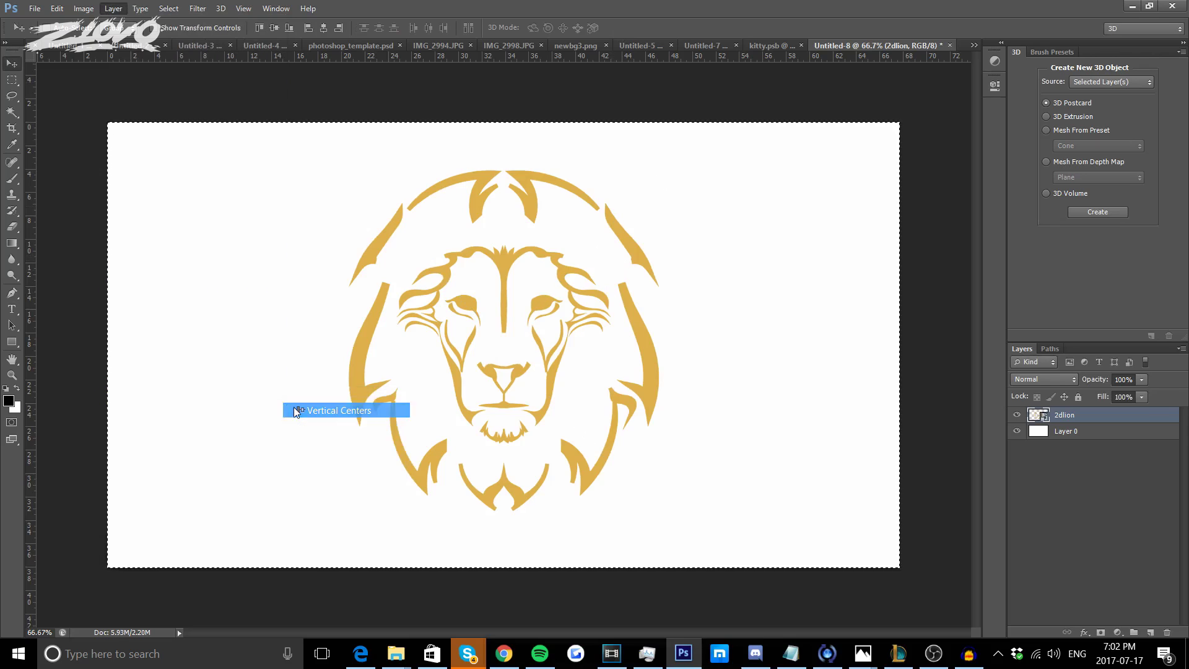
click(113, 8)
mouse_move(244, 402)
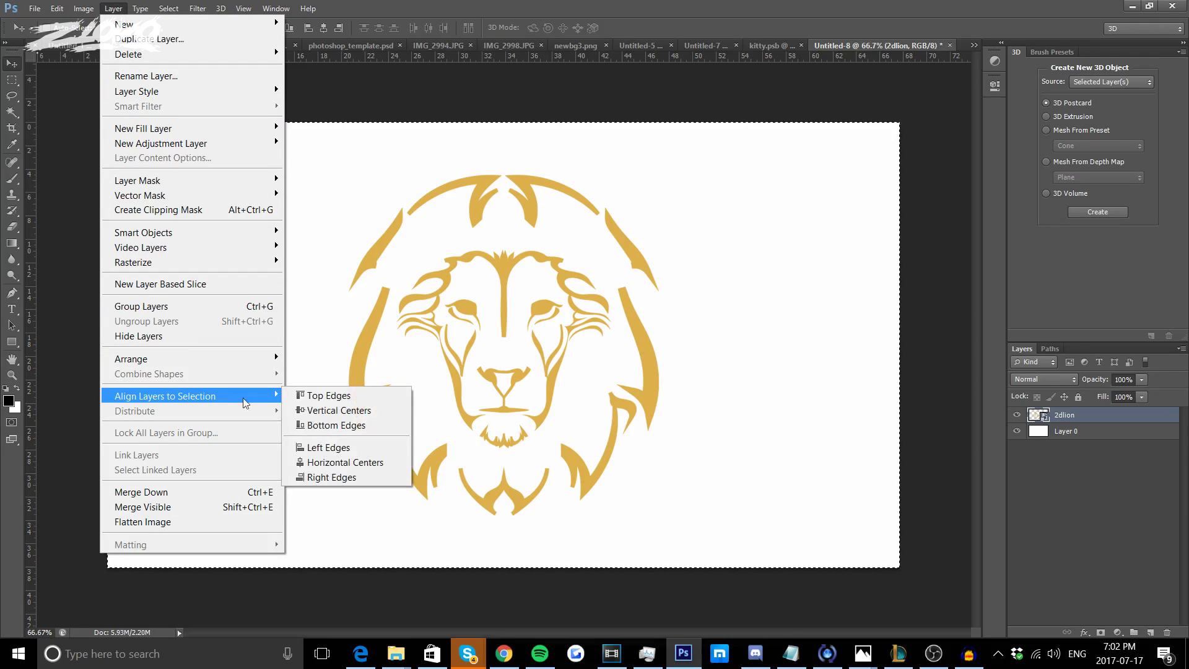
click(335, 462)
key(ctrl+d)
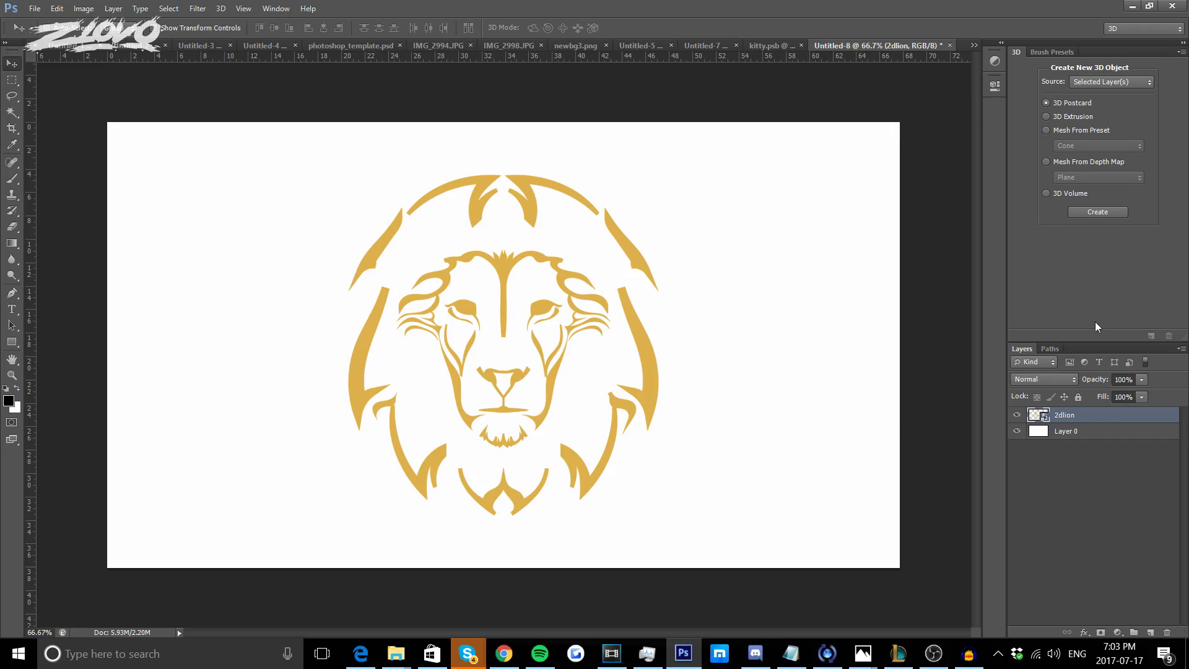
Apply a black #000000 Color Overlay to the 2dlion layer instead of a gradient overlay.
right_click(1092, 420)
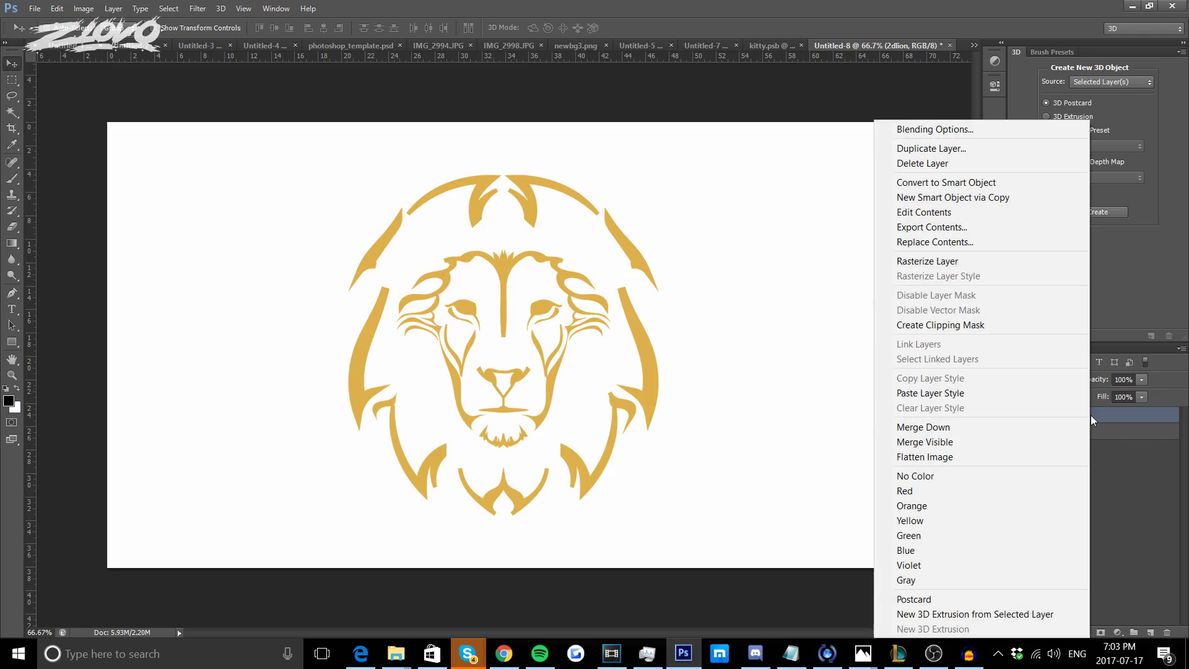
click(958, 130)
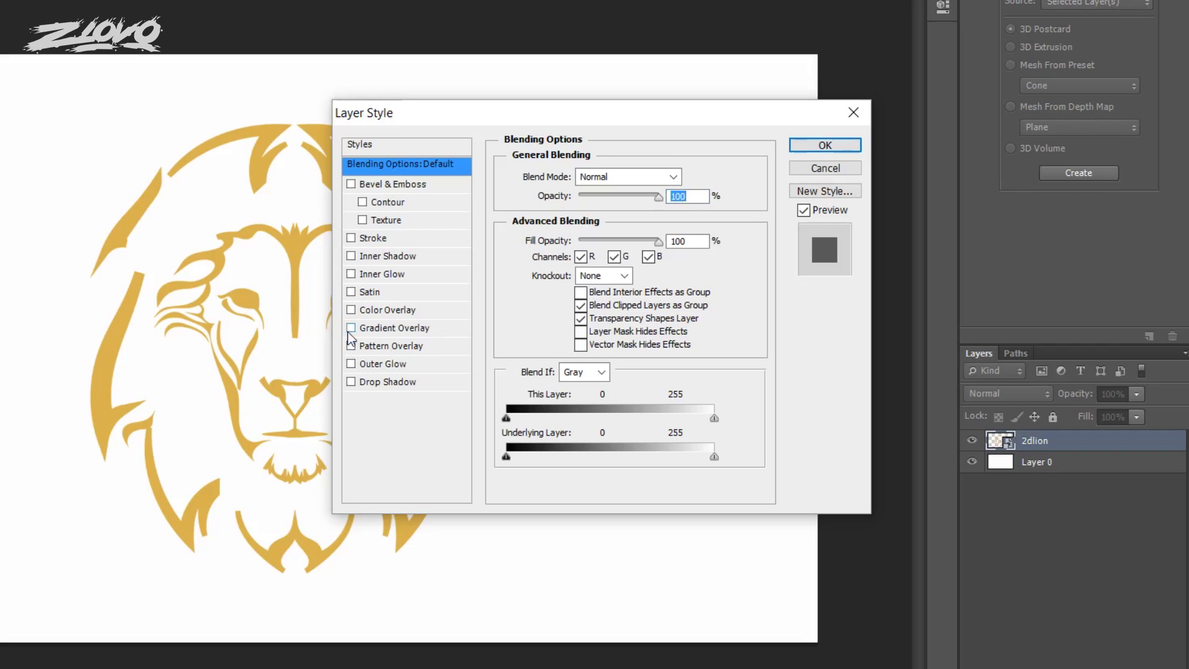
click(546, 330)
click(563, 329)
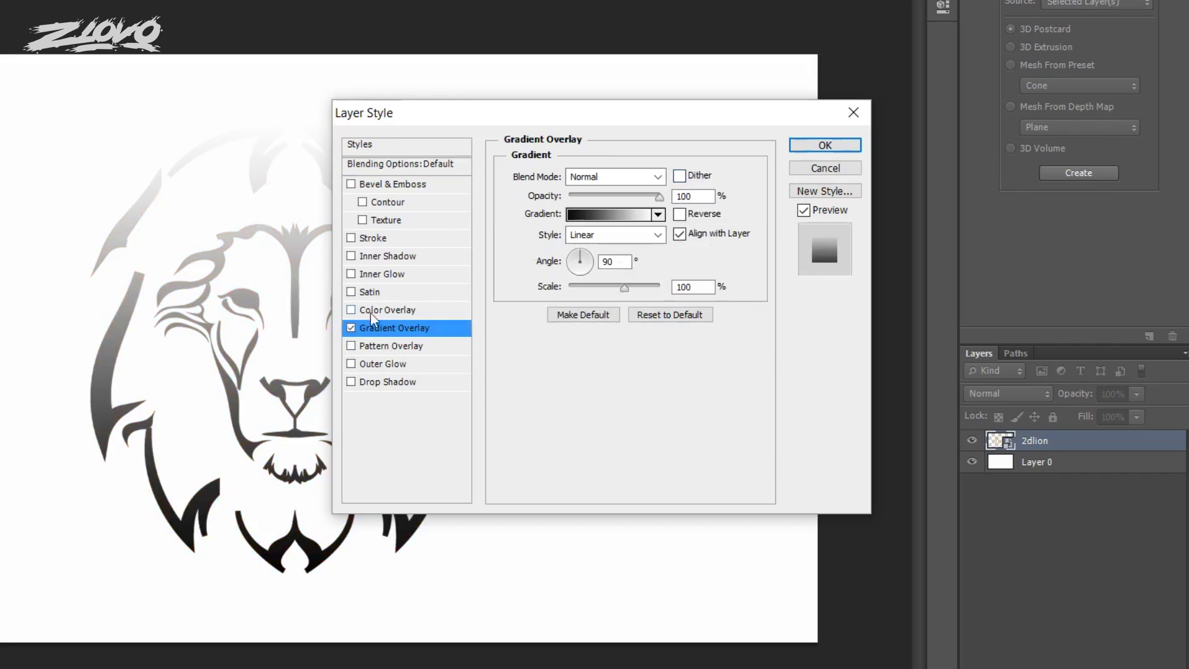
click(350, 327)
click(350, 310)
click(395, 308)
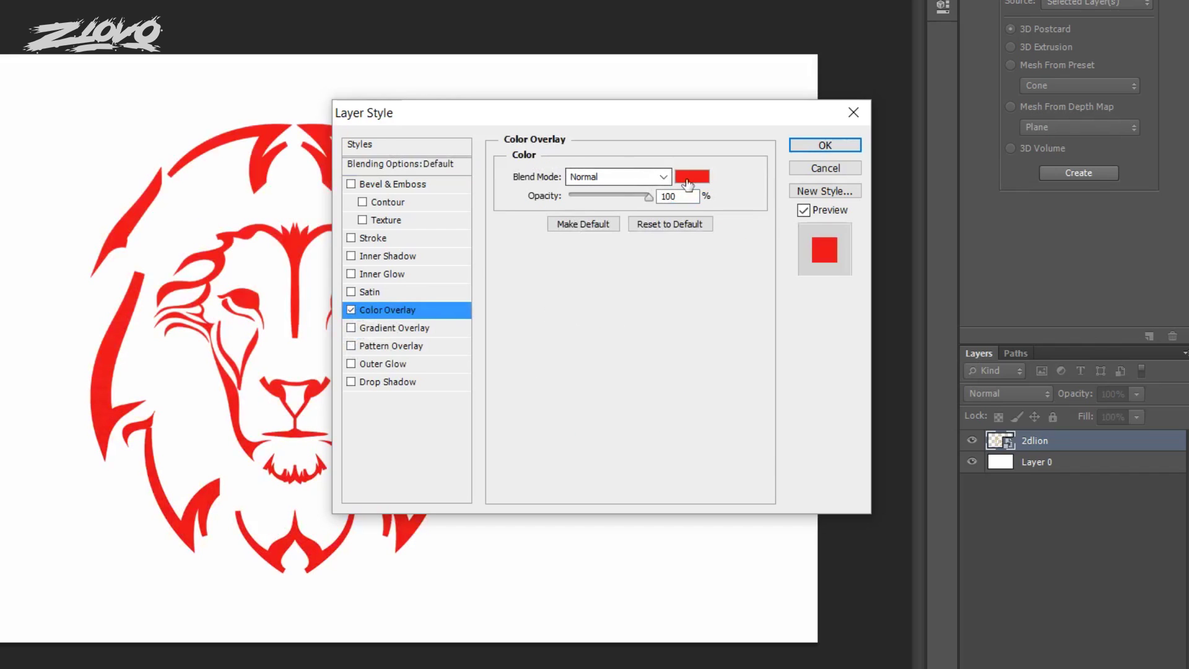
click(687, 184)
drag(648, 265, 587, 317)
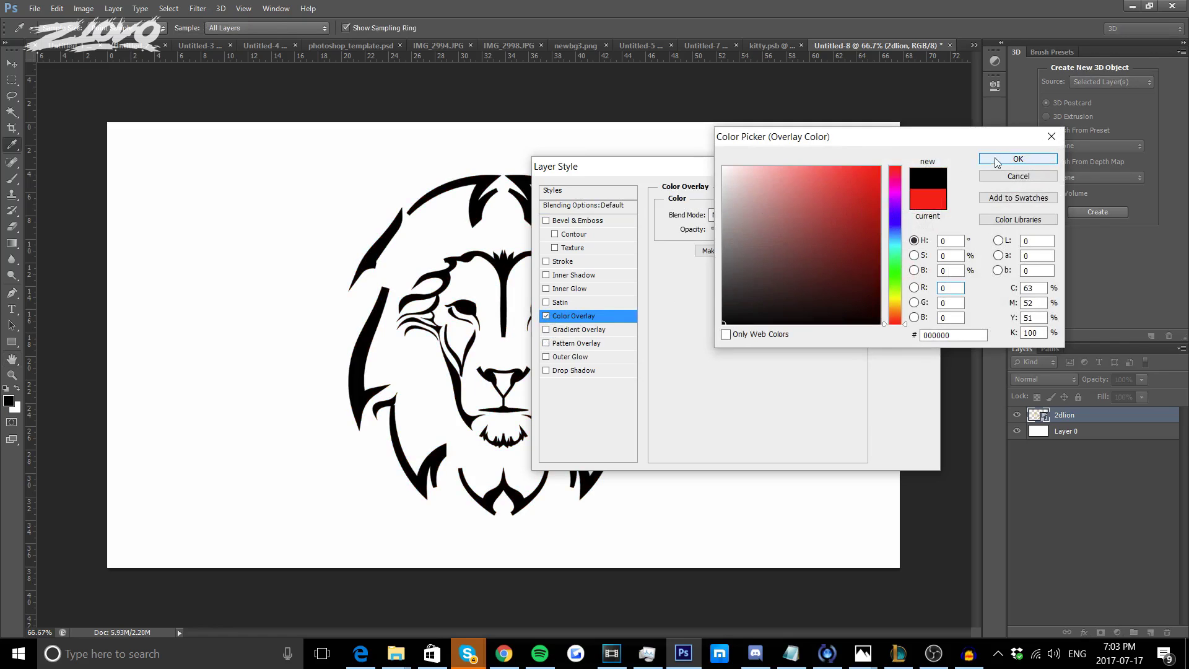
click(998, 160)
click(898, 194)
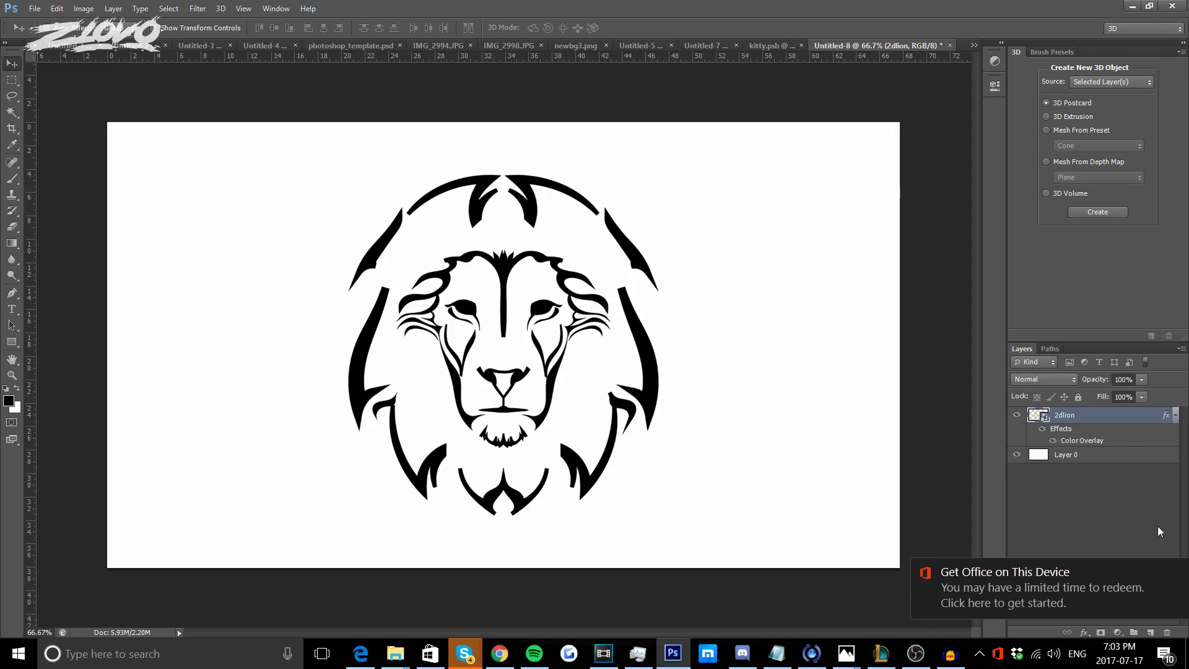
Extrude the 2dlion layer into 3D, review its front inflation material, then select Layer 0.
right_click(1076, 416)
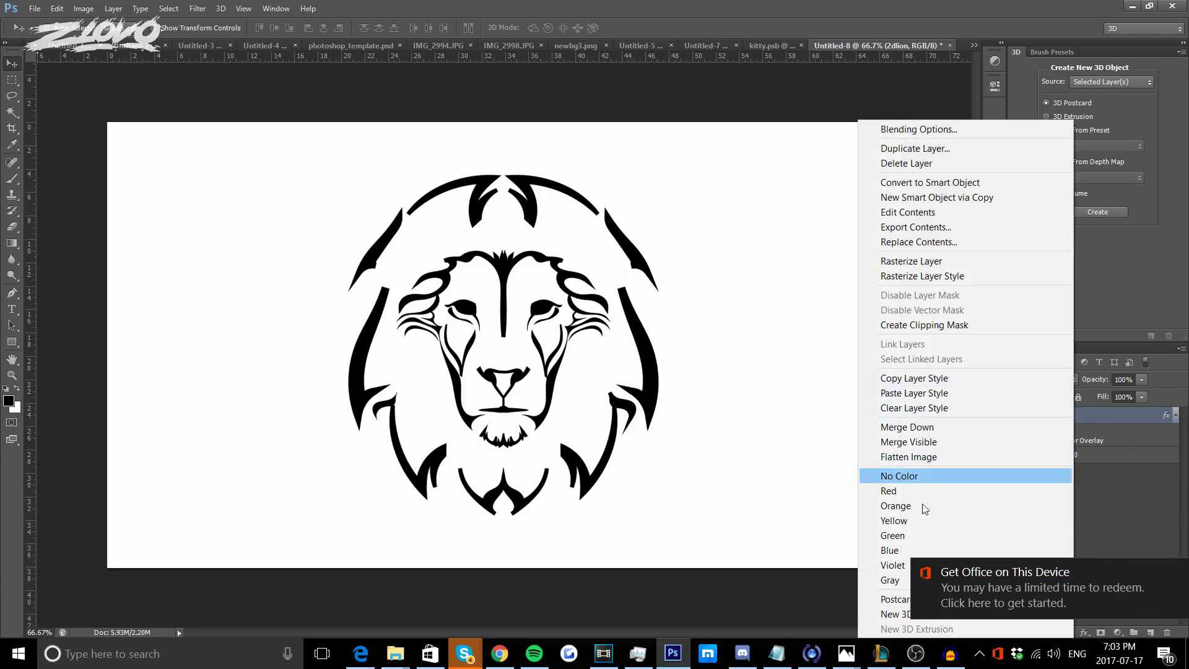
click(881, 614)
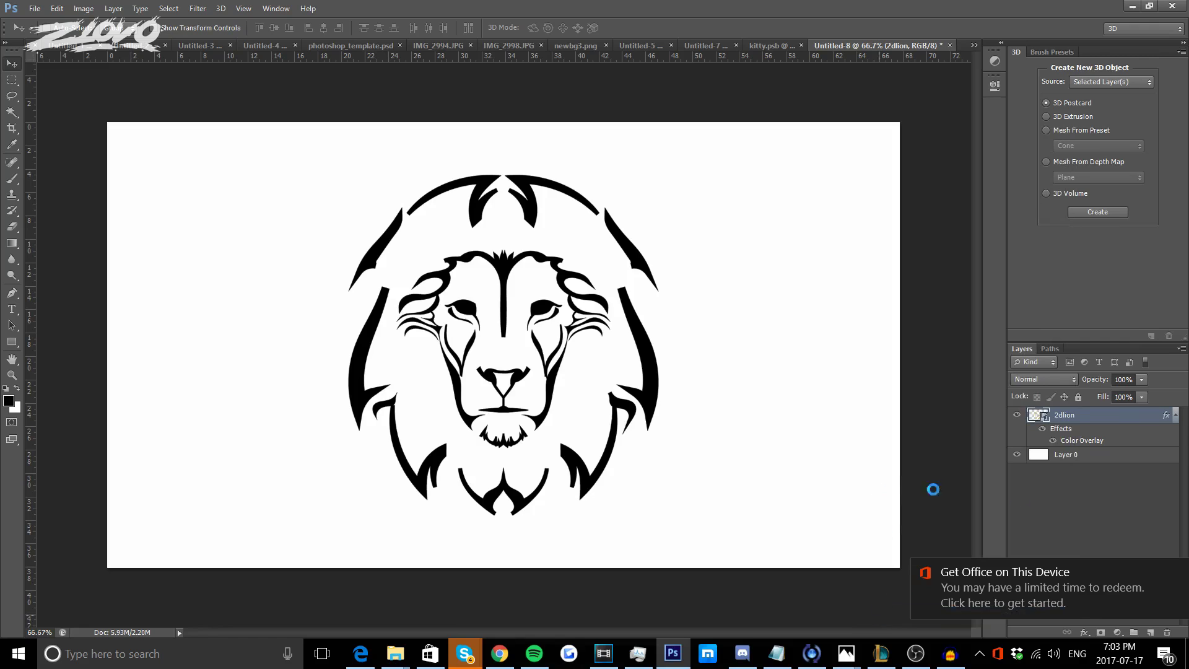
click(1174, 575)
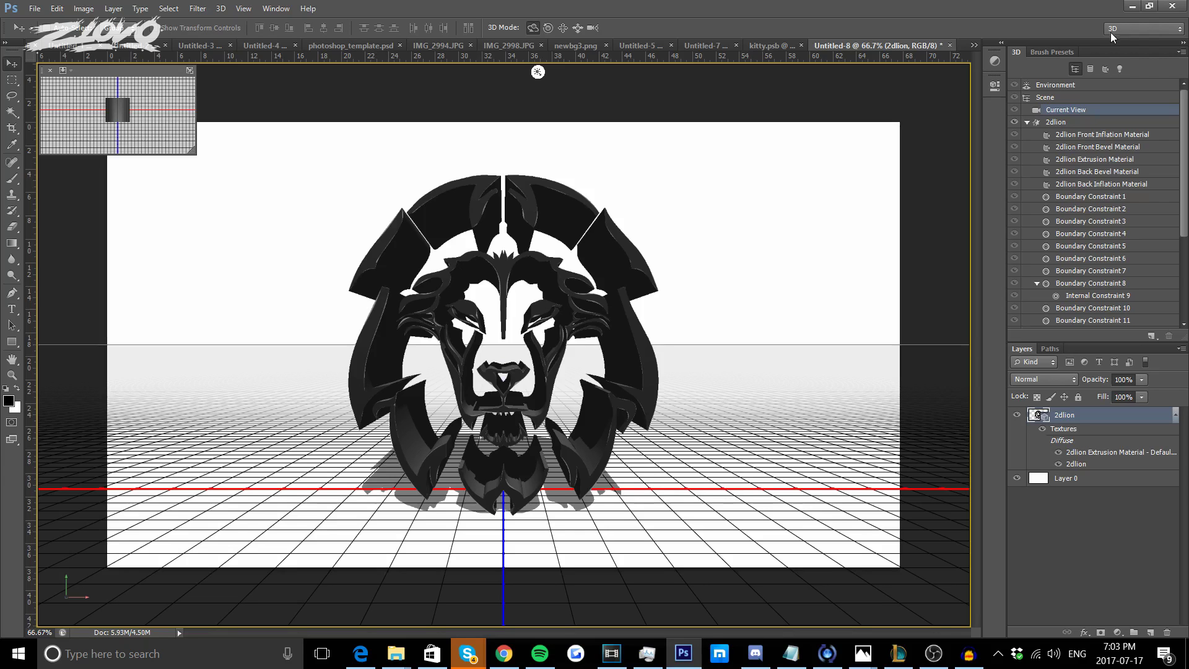
click(1034, 136)
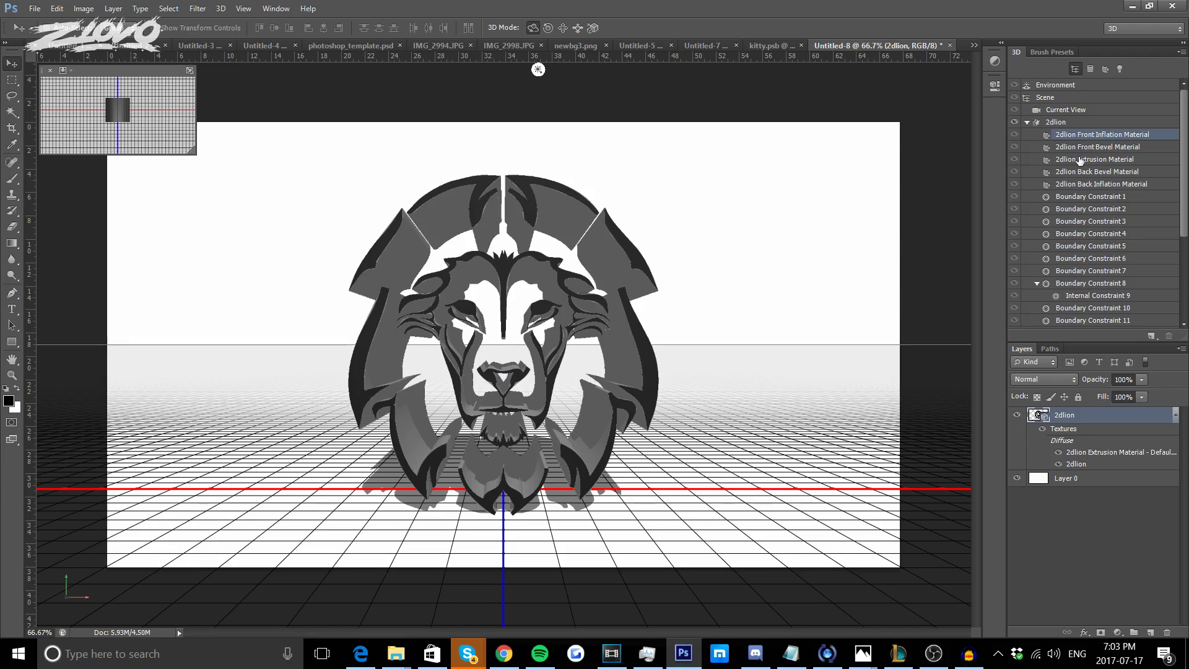
click(1073, 481)
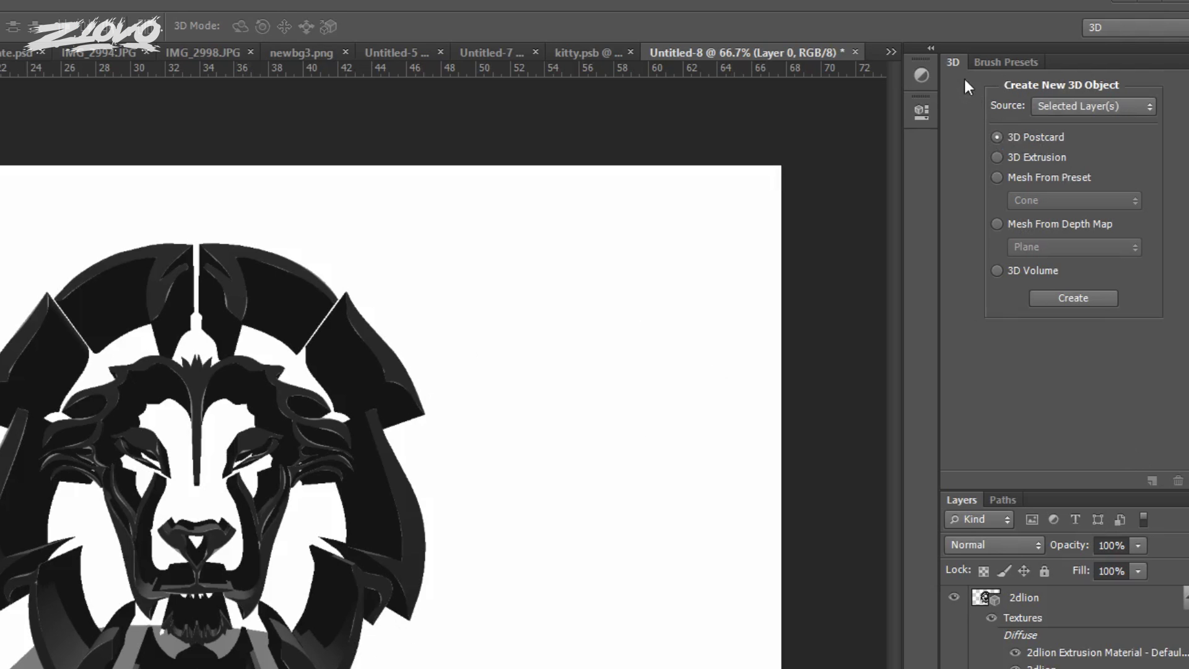
Make Layer 0 a 3D postcard, then select 2dlion's front inflation and front bevel materials.
click(1083, 298)
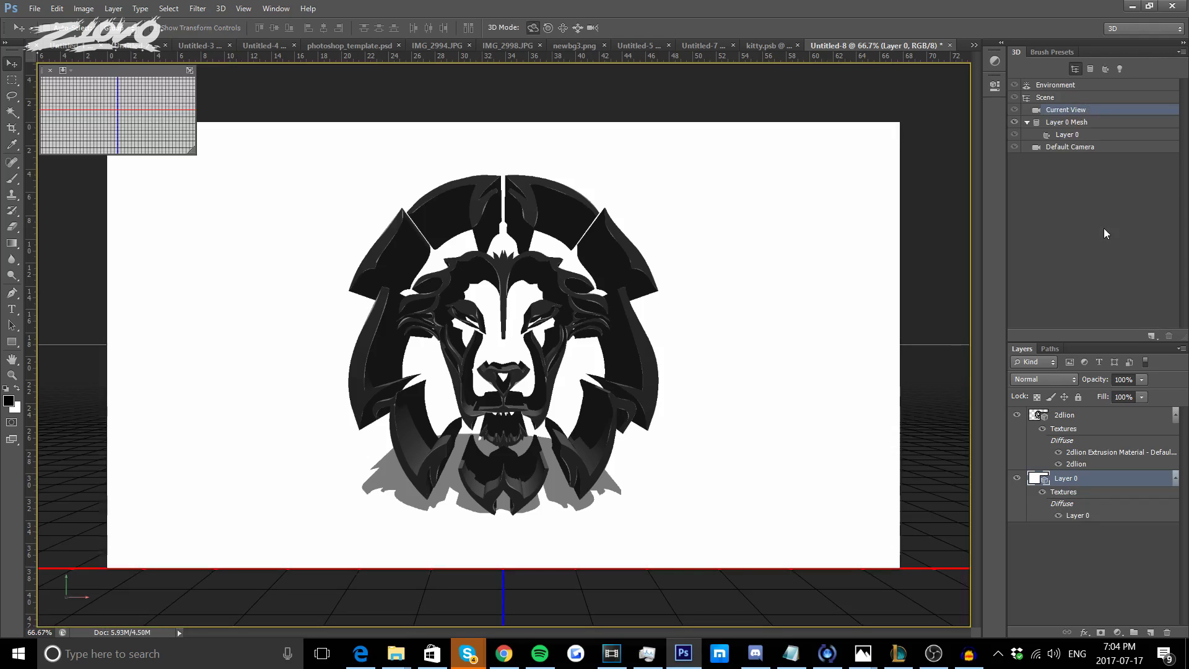
click(1070, 416)
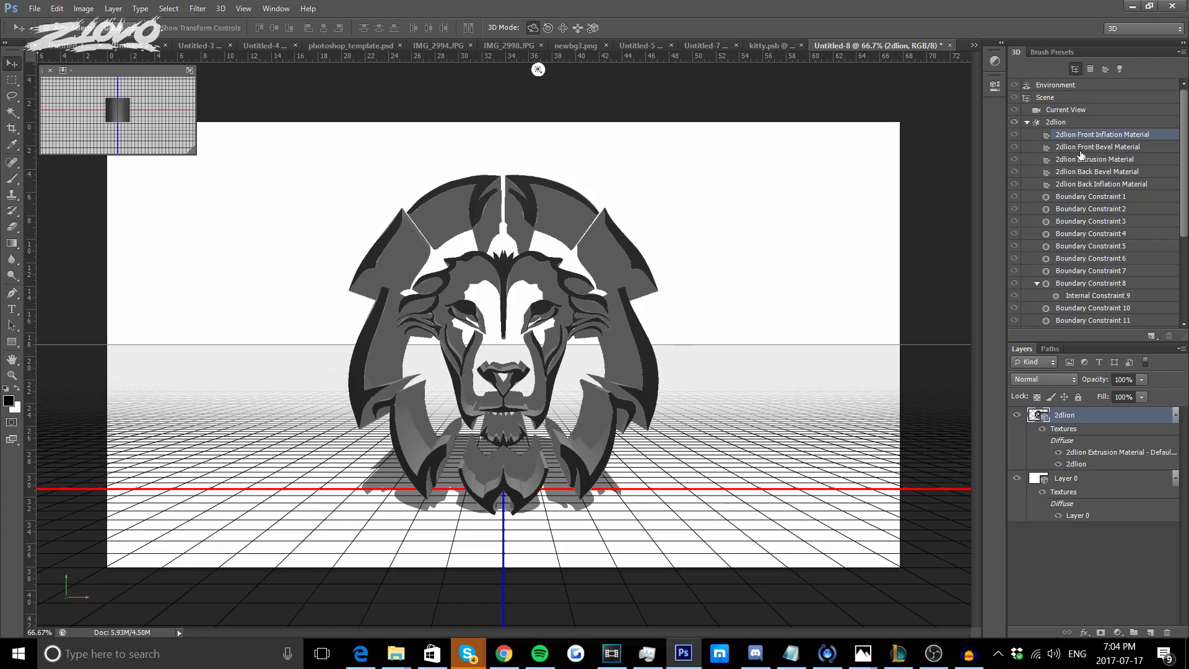
shift+click(1082, 149)
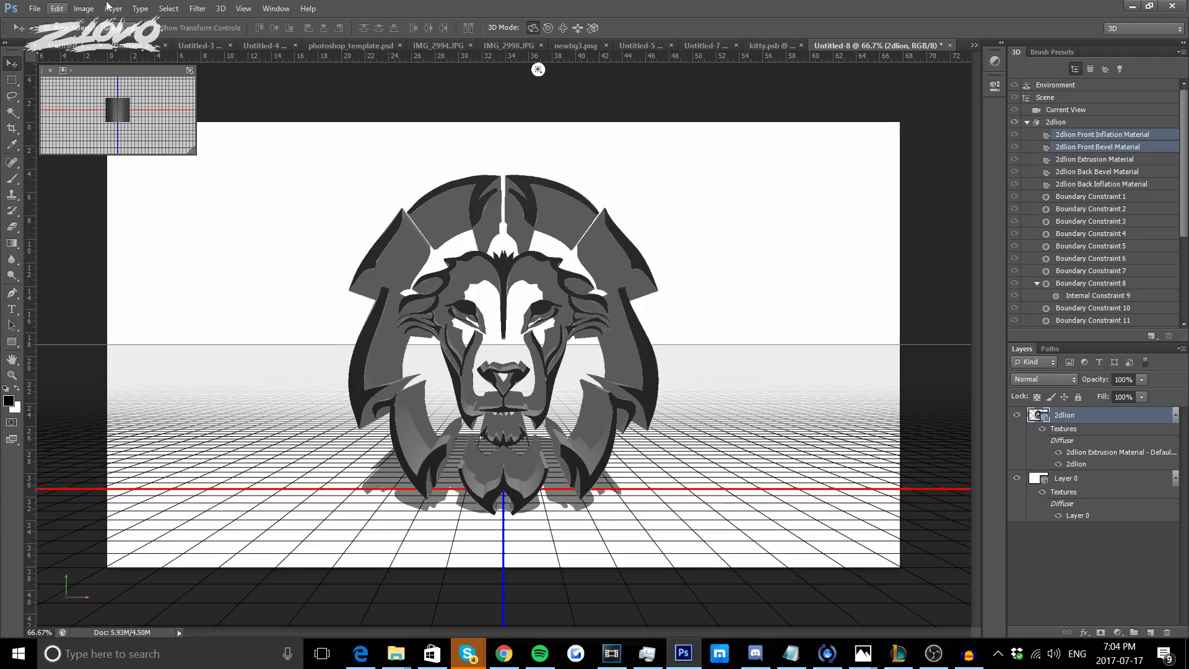
In the Properties panel, set the front materials' diffuse colour to orange.
click(275, 8)
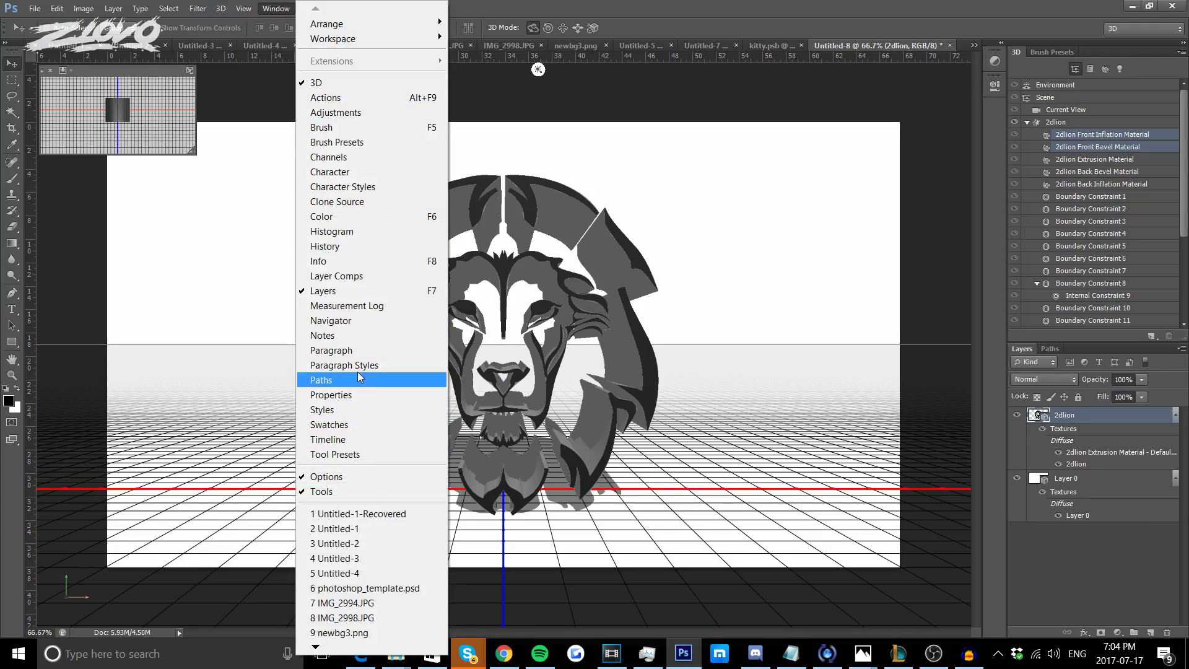
click(362, 394)
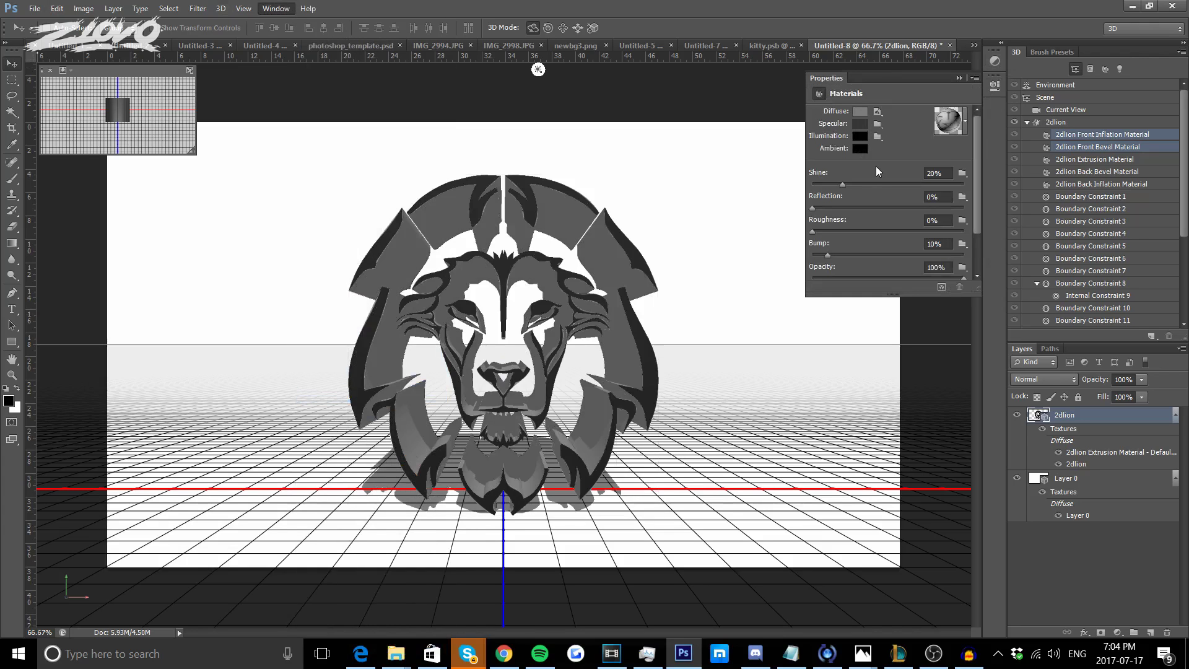
click(859, 113)
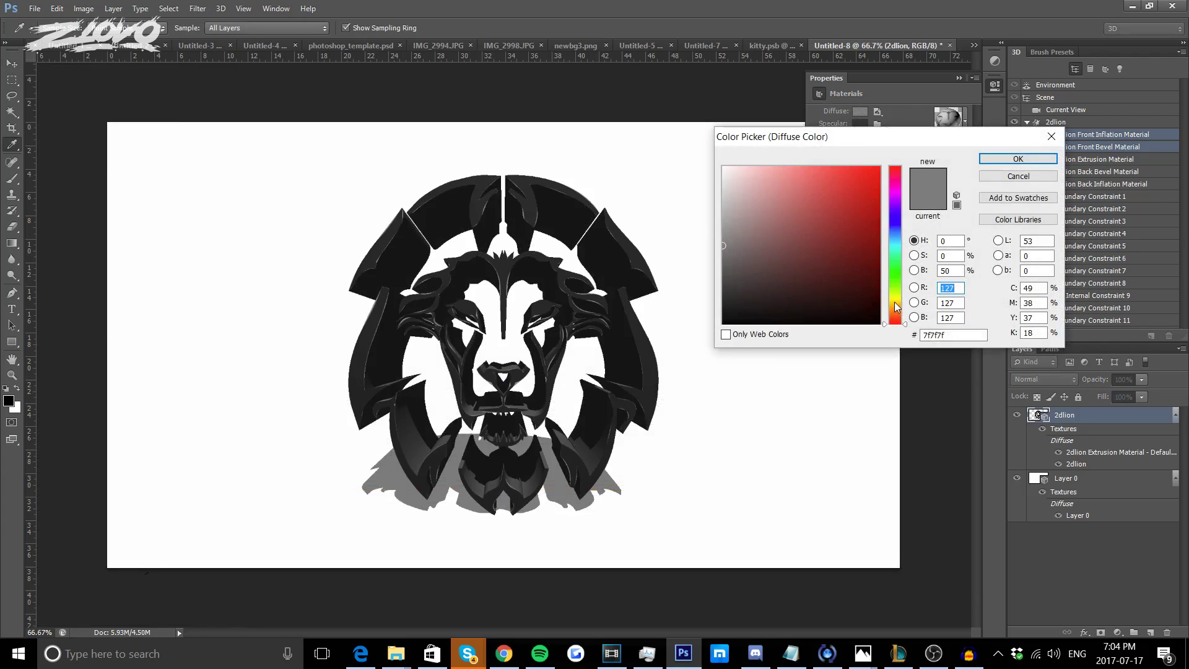
drag(895, 309, 895, 307)
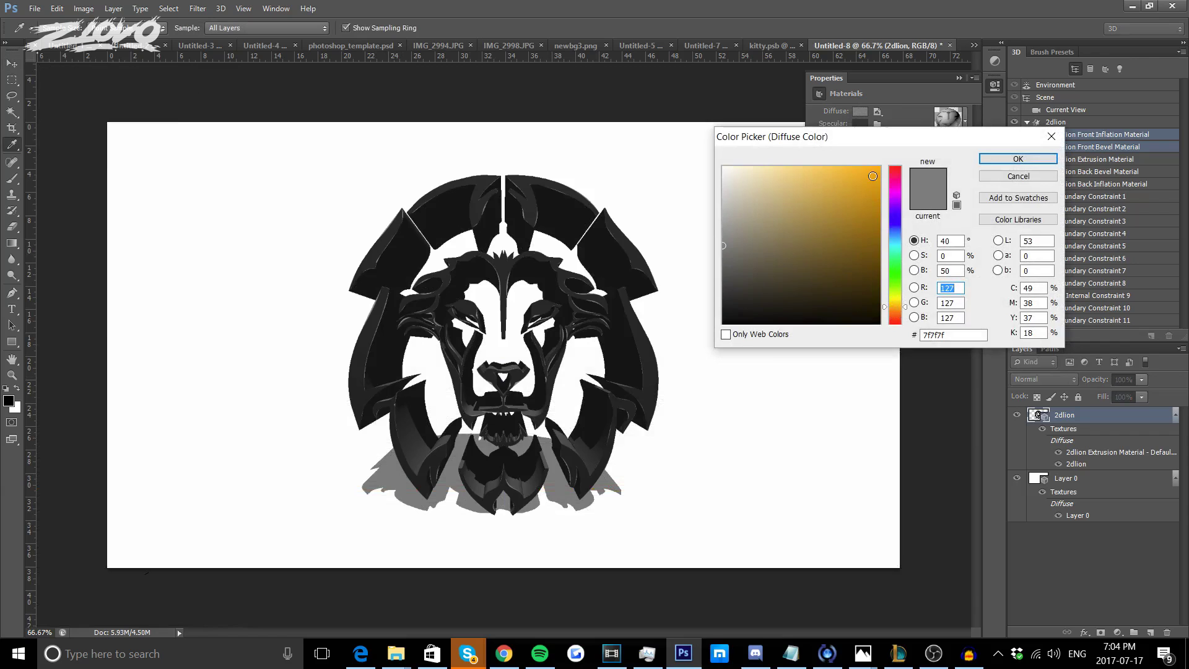
click(1018, 160)
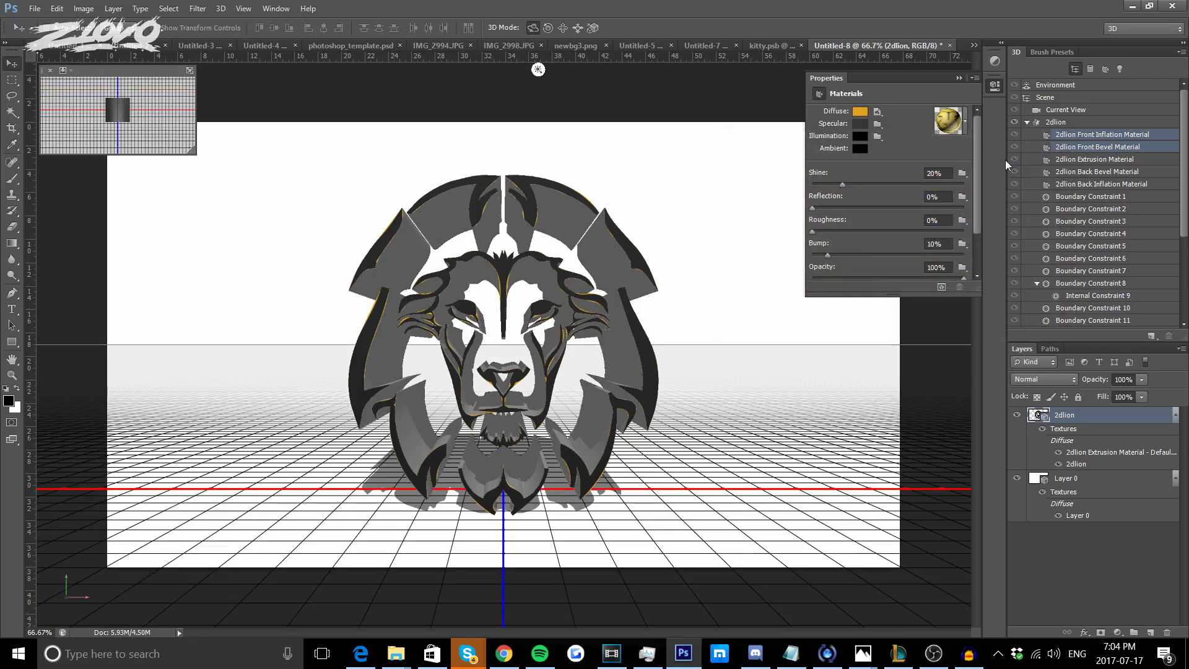
click(1058, 464)
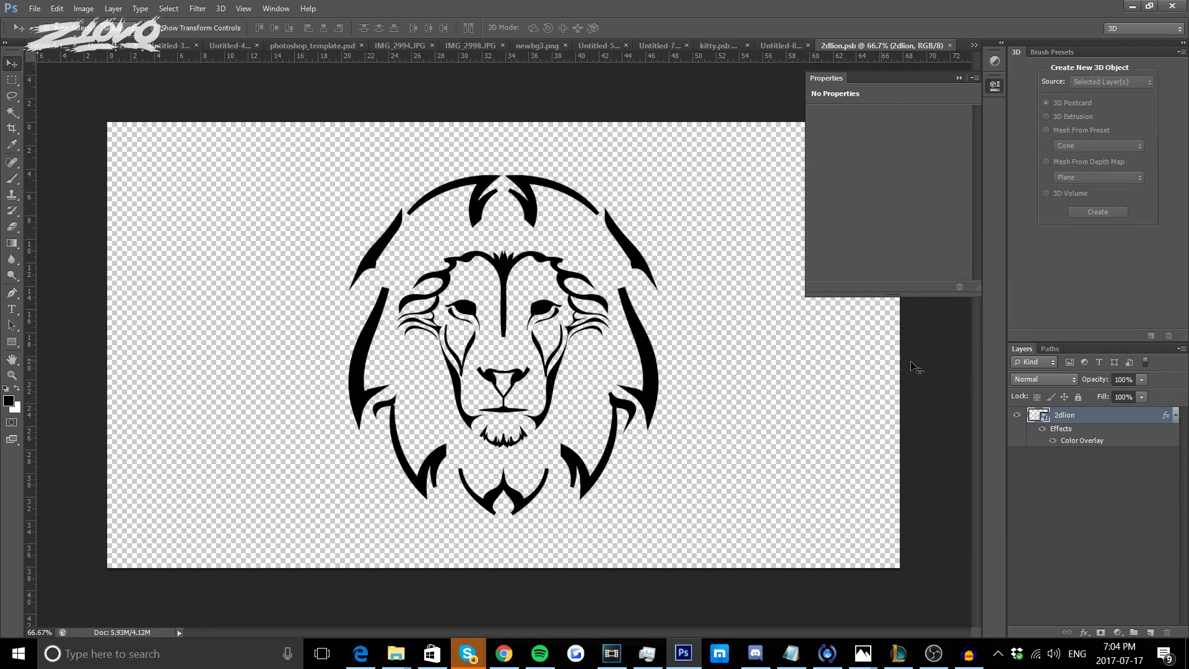
Hide the lion layer in 2dlion.psb and go back to the Untitled-8 document.
click(1016, 415)
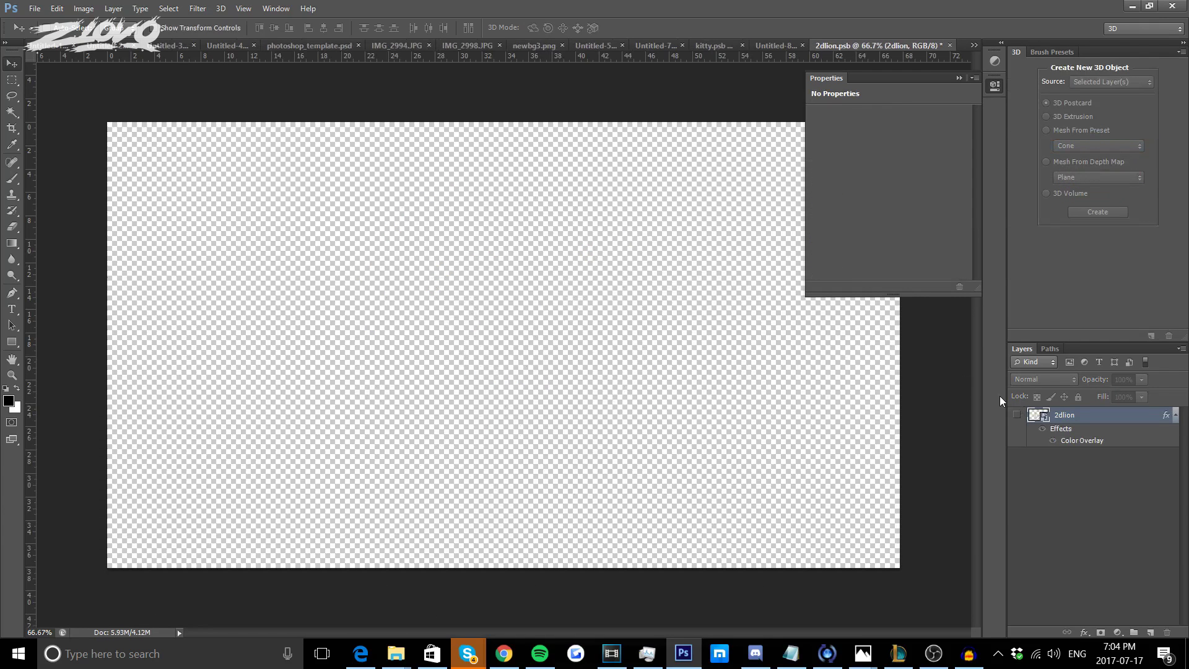
click(777, 47)
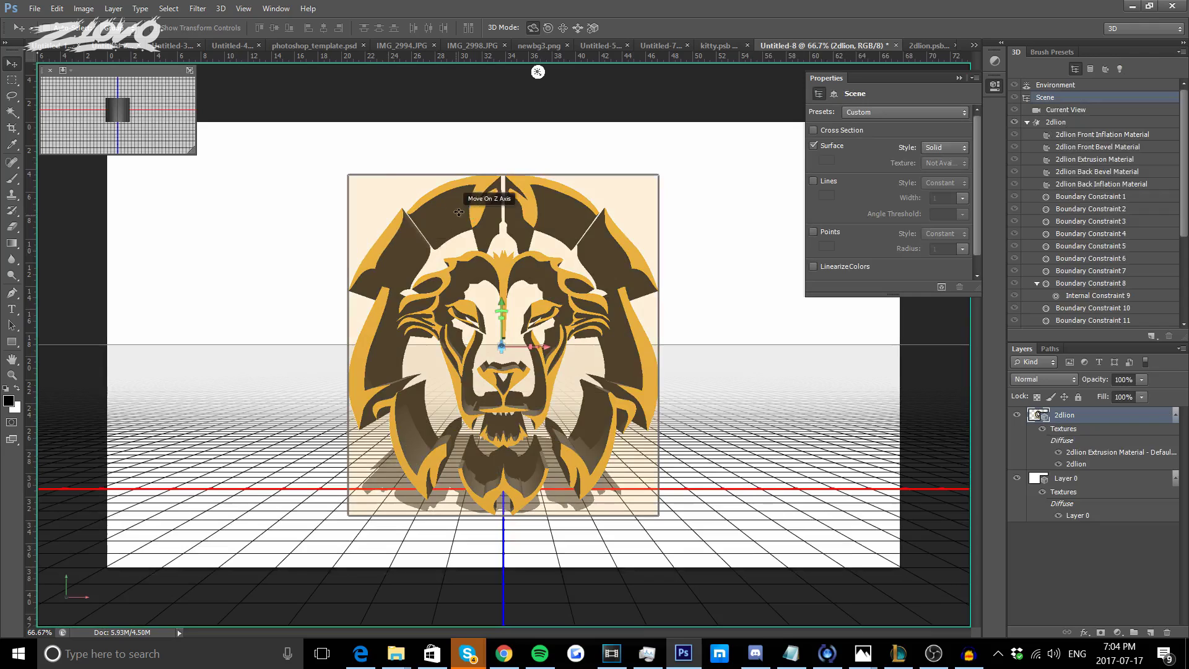
Set the extrusion, back bevel and back inflation materials' diffuse colour to soft yellow #e4ea35.
click(1098, 160)
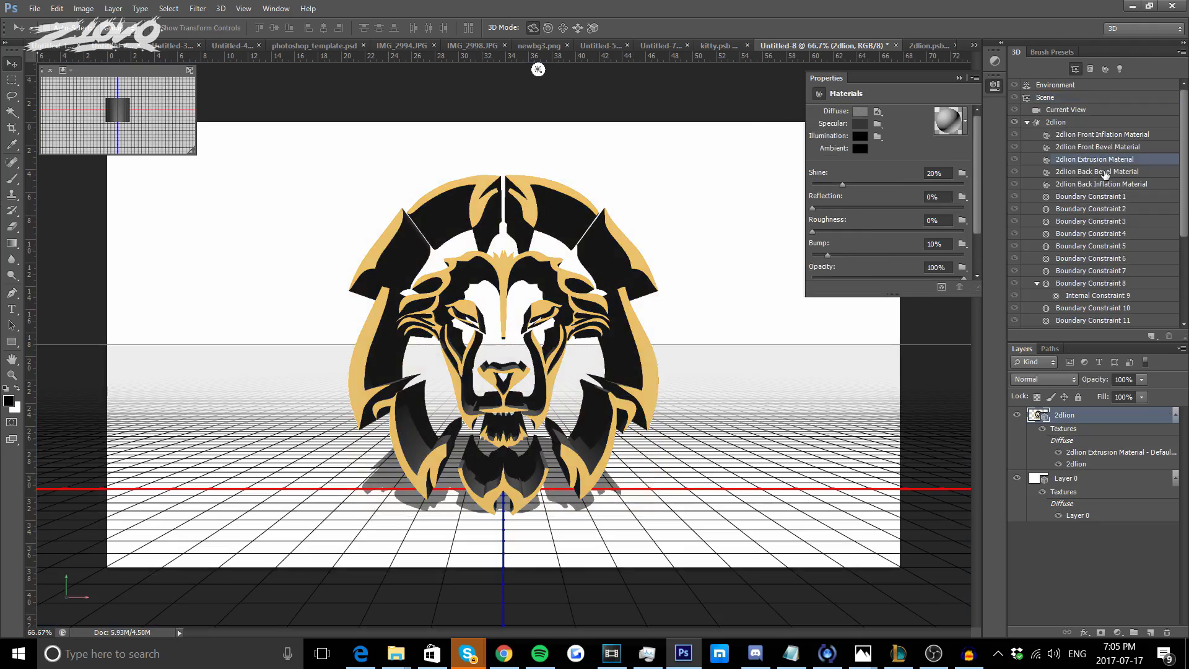
ctrl+click(1108, 176)
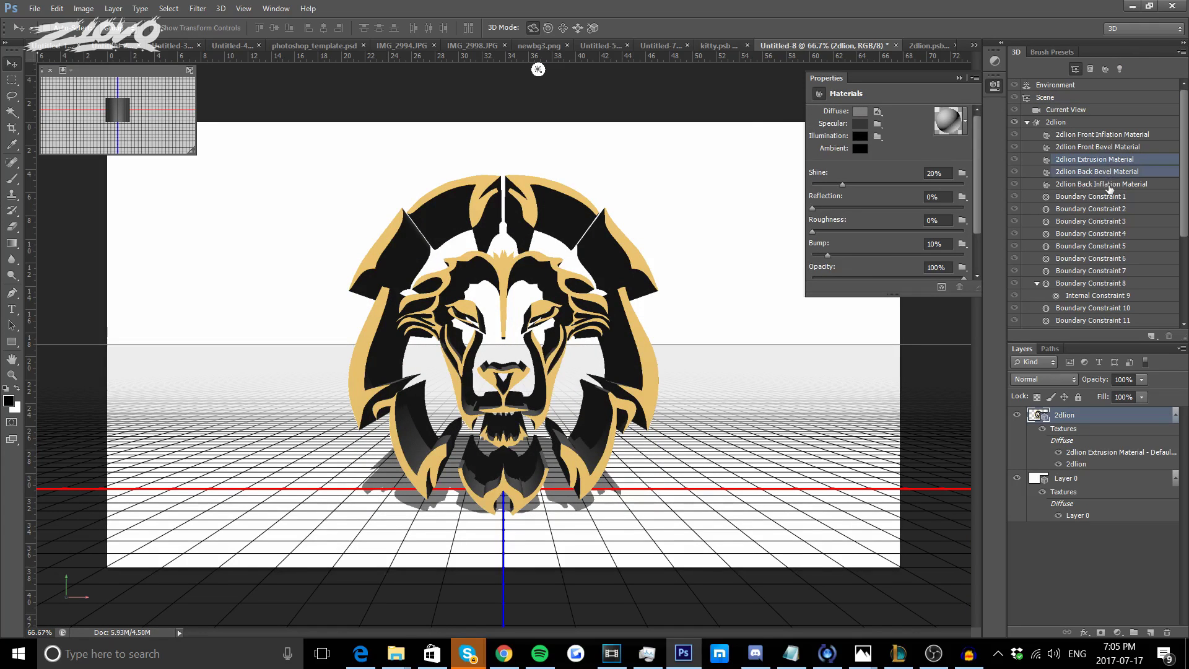
ctrl+click(1110, 186)
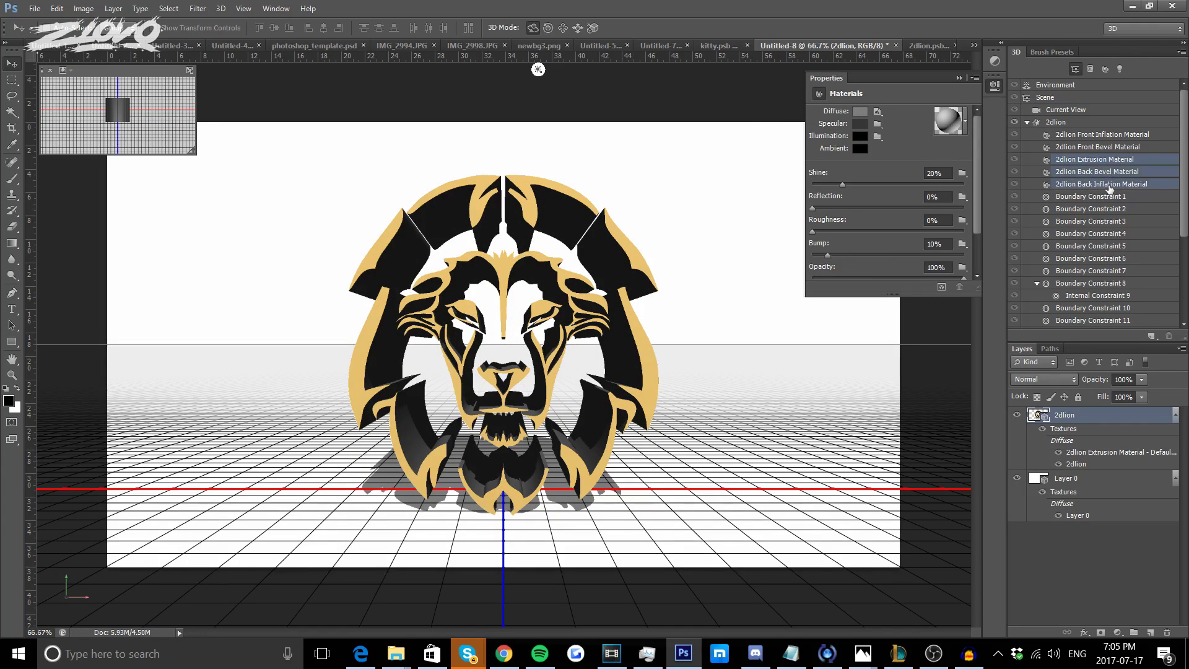
click(860, 110)
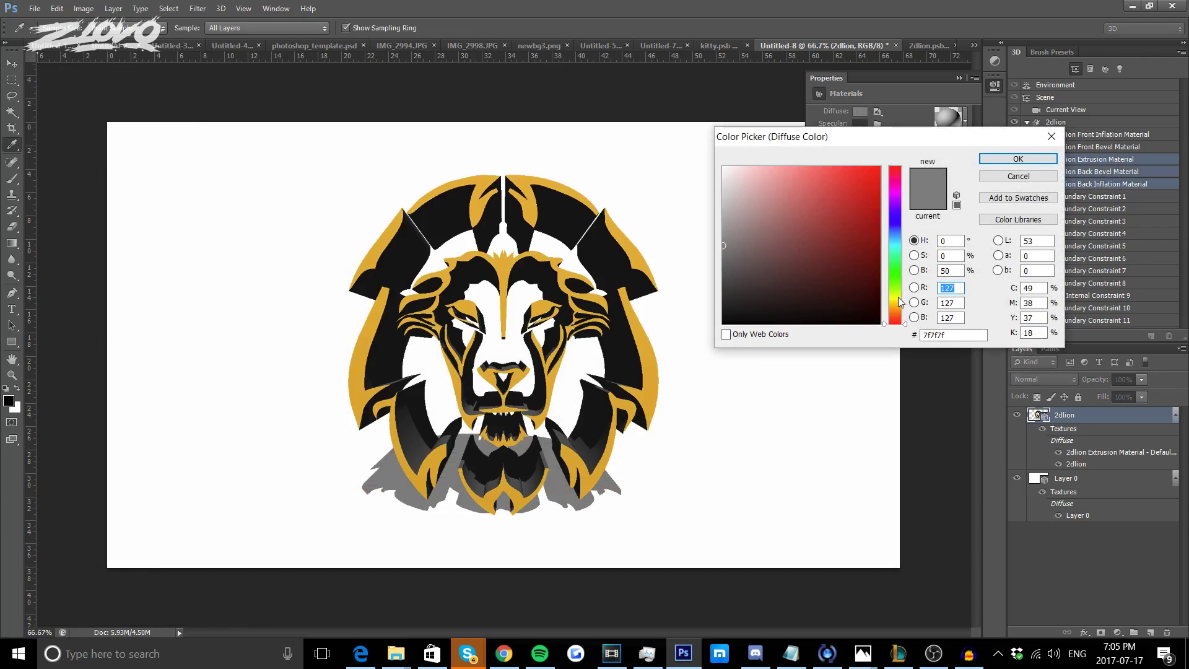
drag(900, 302, 898, 296)
click(858, 175)
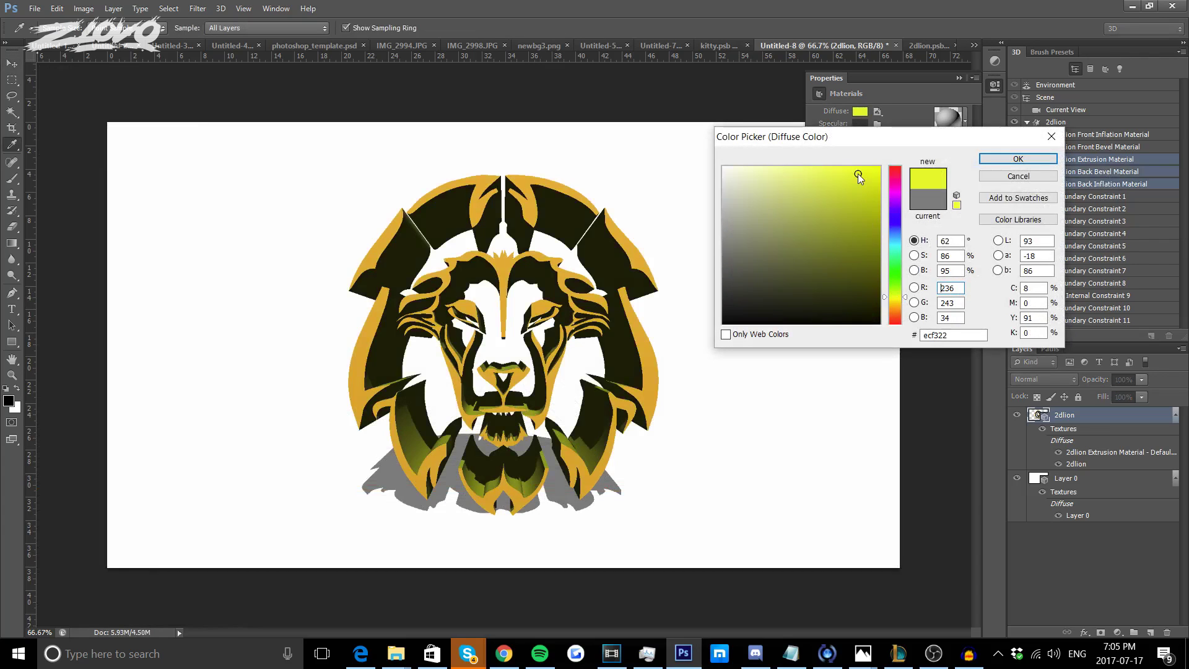
drag(857, 175, 845, 179)
click(1018, 158)
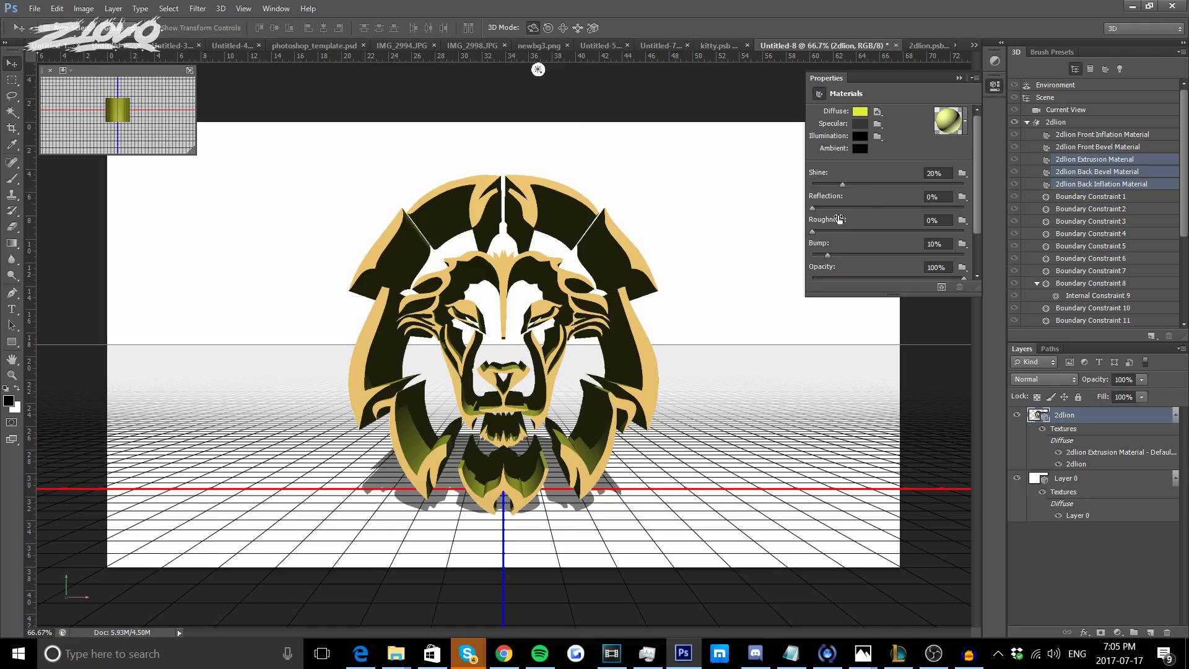
Raise the material Shine from 20% to 39%.
scroll(876, 236, down, 2)
scroll(898, 211, down, 1)
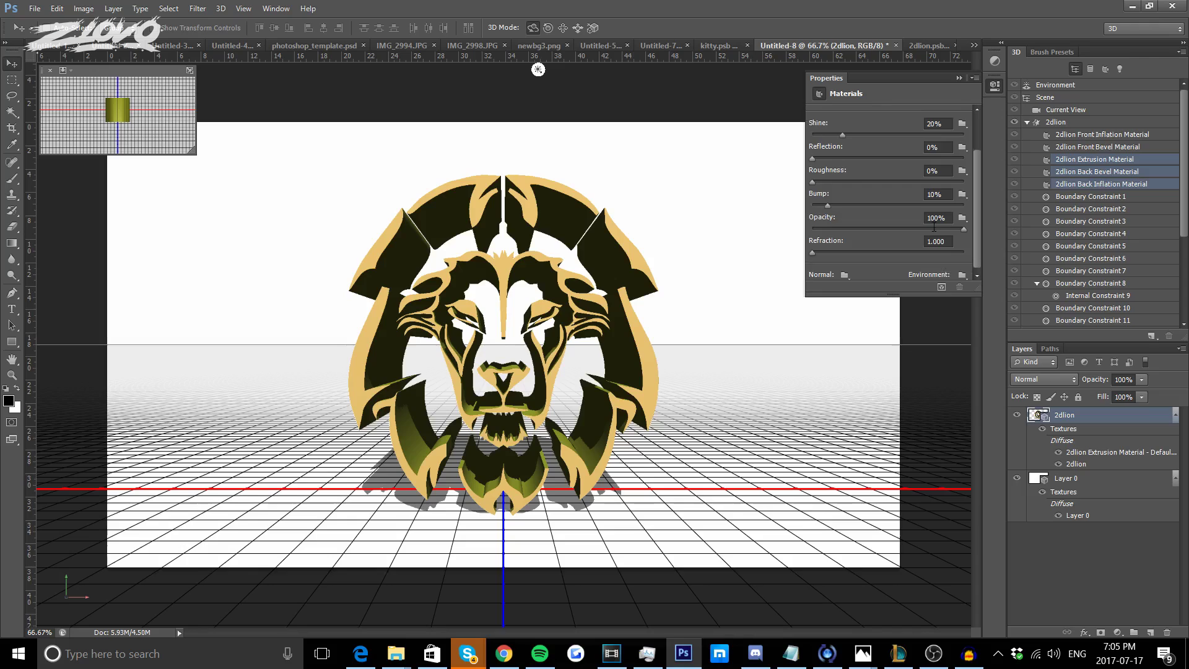
scroll(935, 231, up, 3)
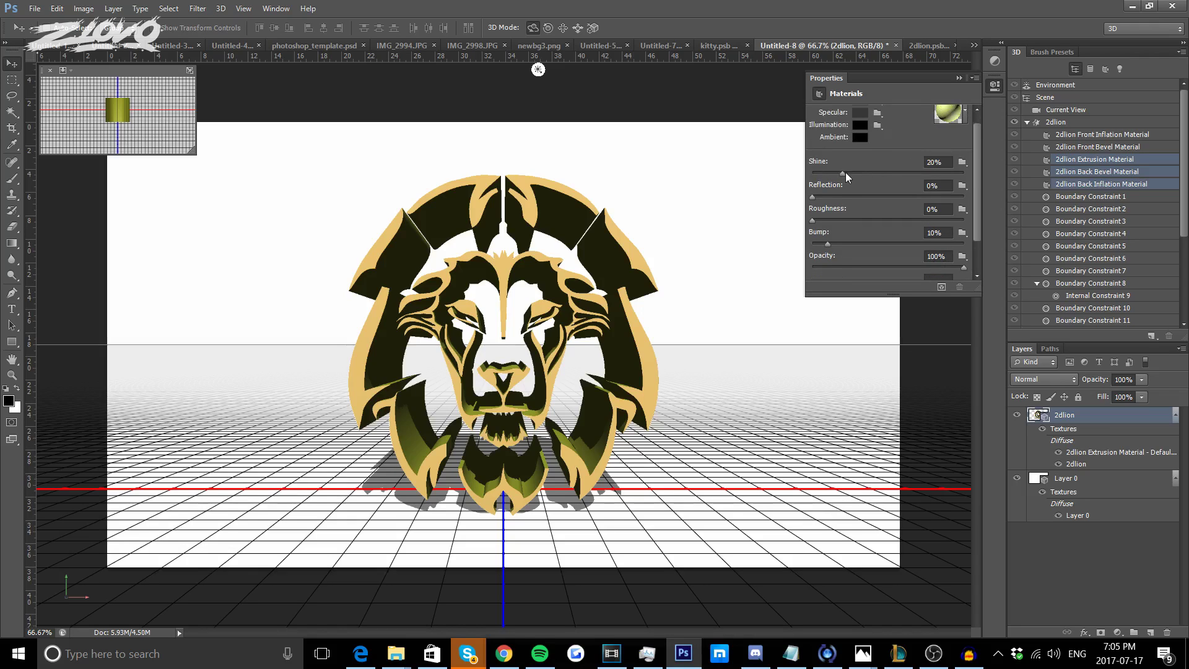
drag(842, 174, 871, 175)
Select Layer 0 with the 2dlion layer and render the 3D scene.
shift+click(1106, 478)
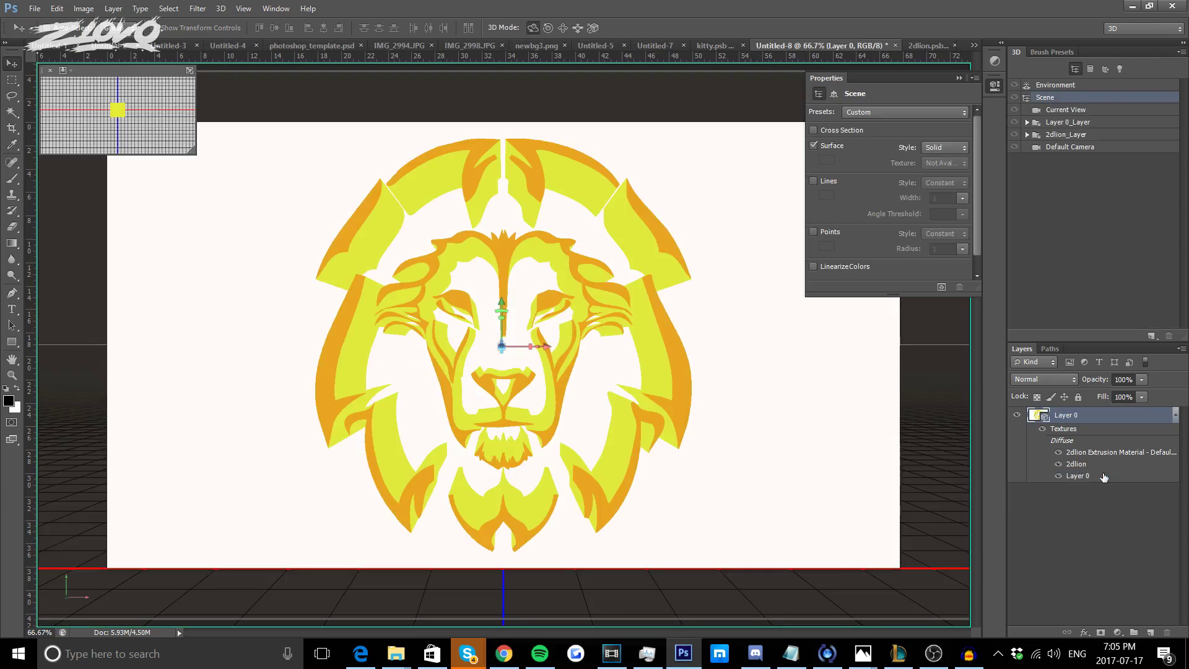
mouse_move(1105, 478)
click(220, 9)
click(267, 343)
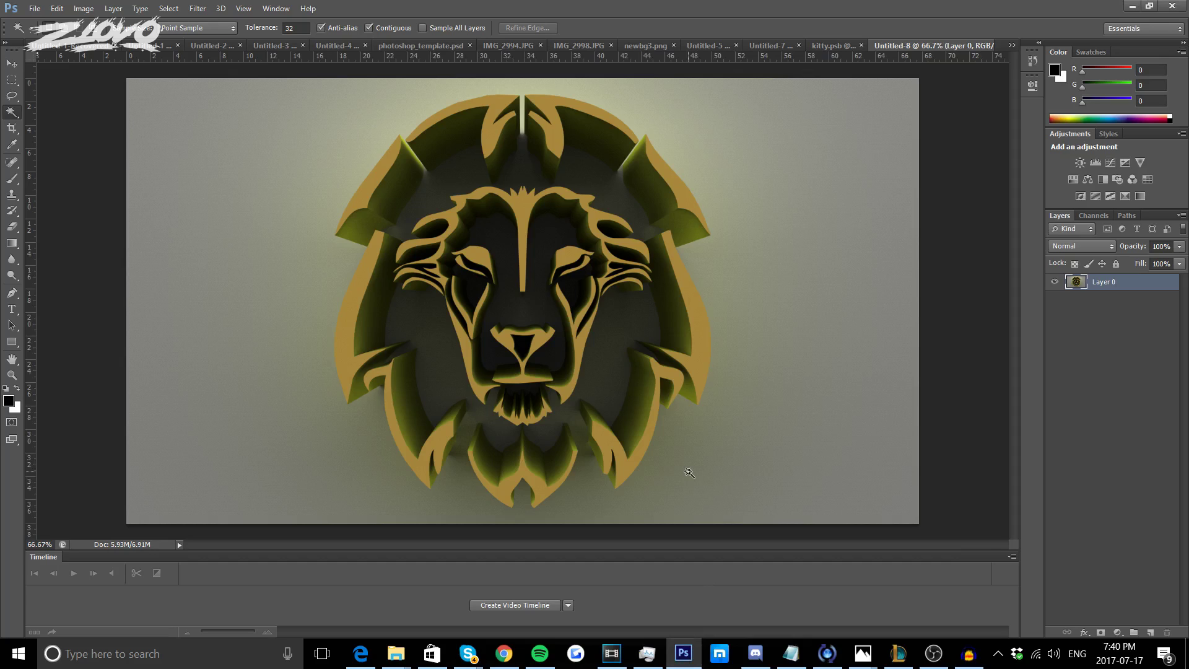
click(1140, 28)
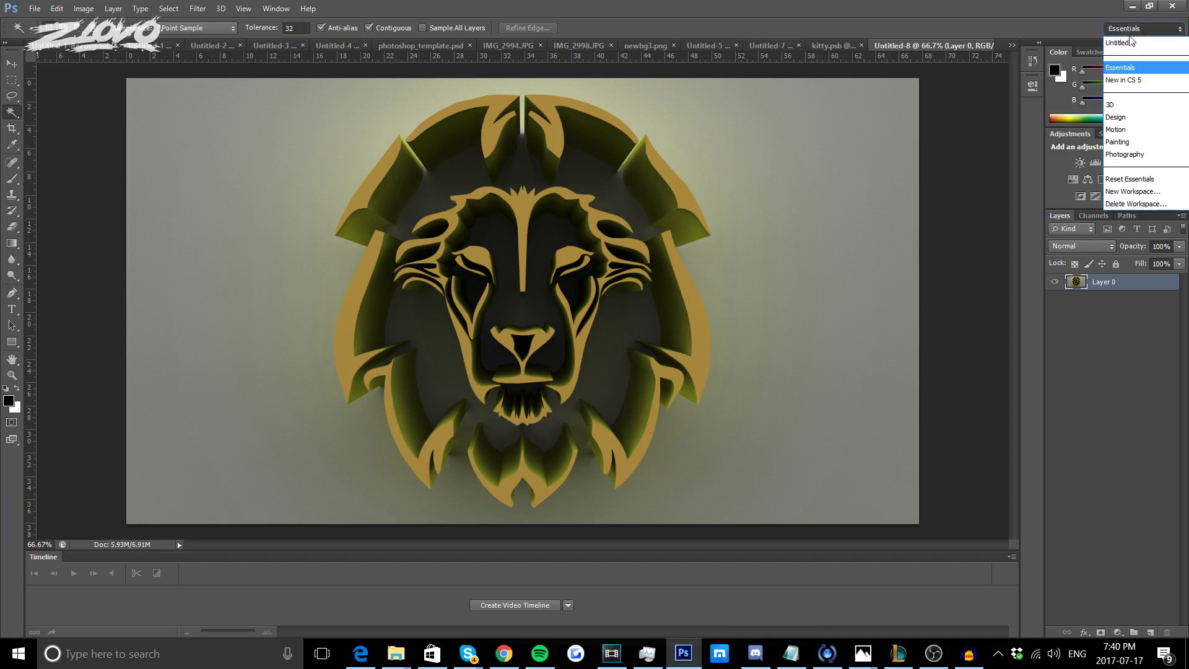
click(1130, 69)
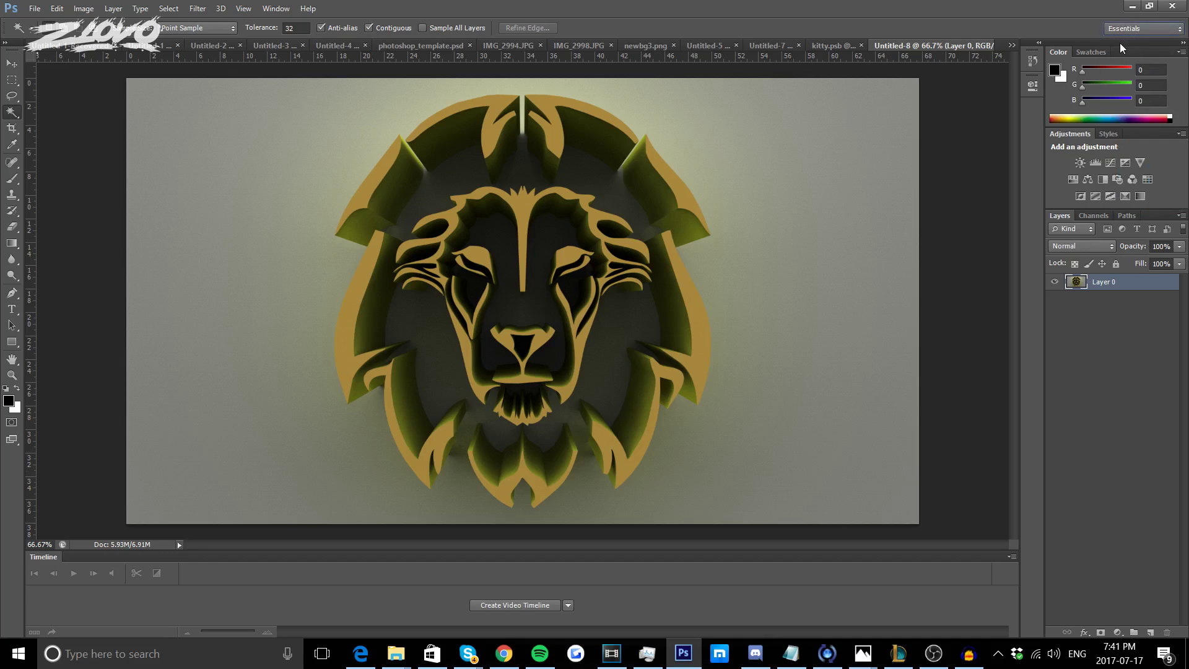
right_click(1131, 285)
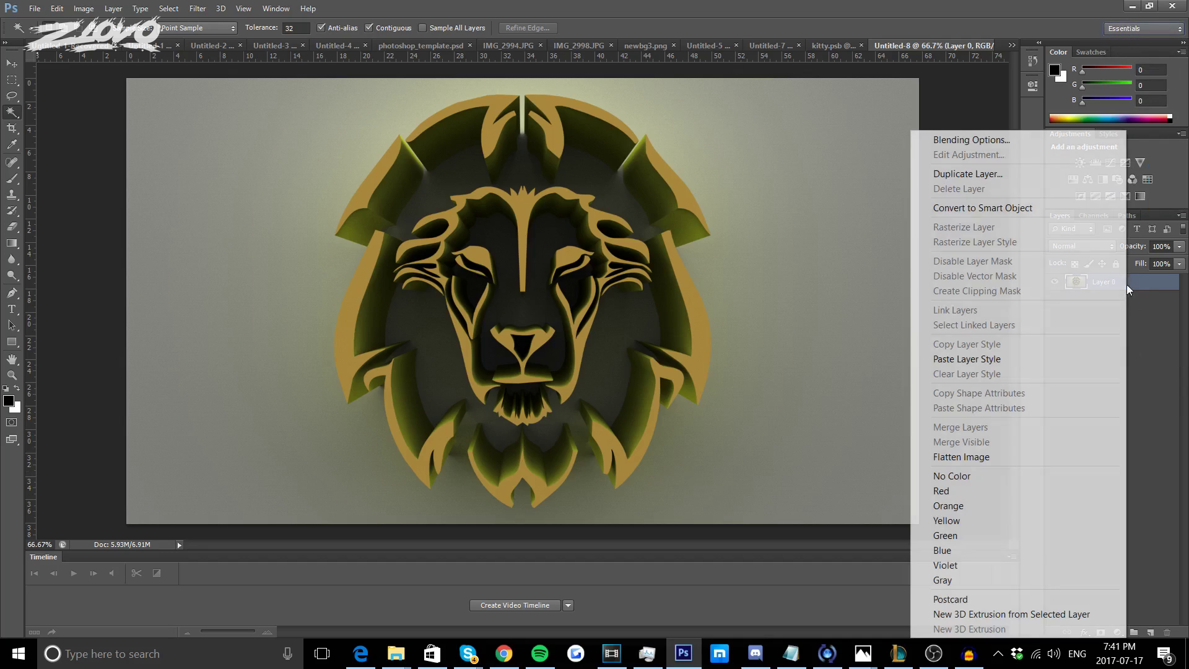
click(968, 211)
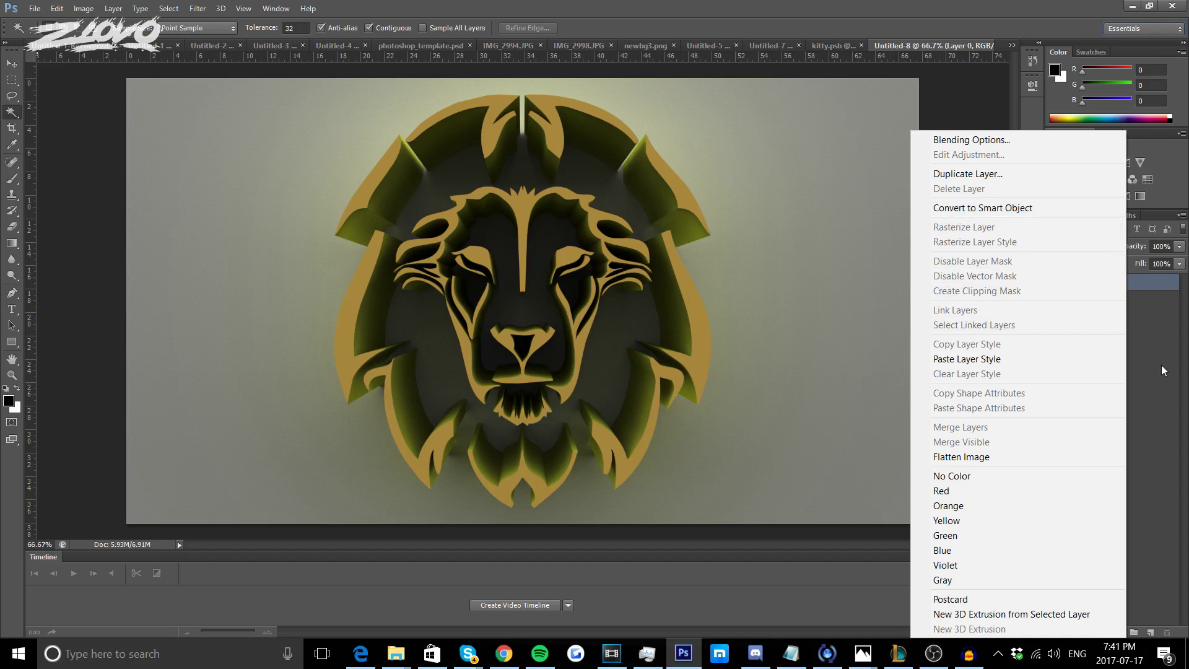
click(1149, 334)
right_click(1104, 287)
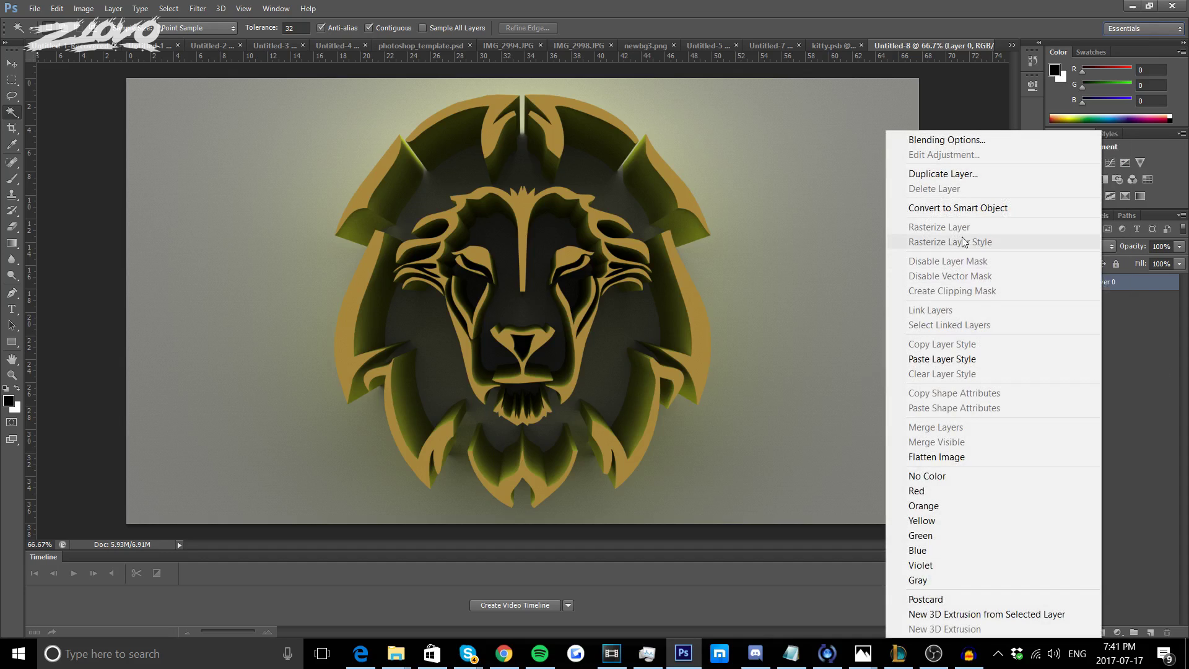
click(1160, 427)
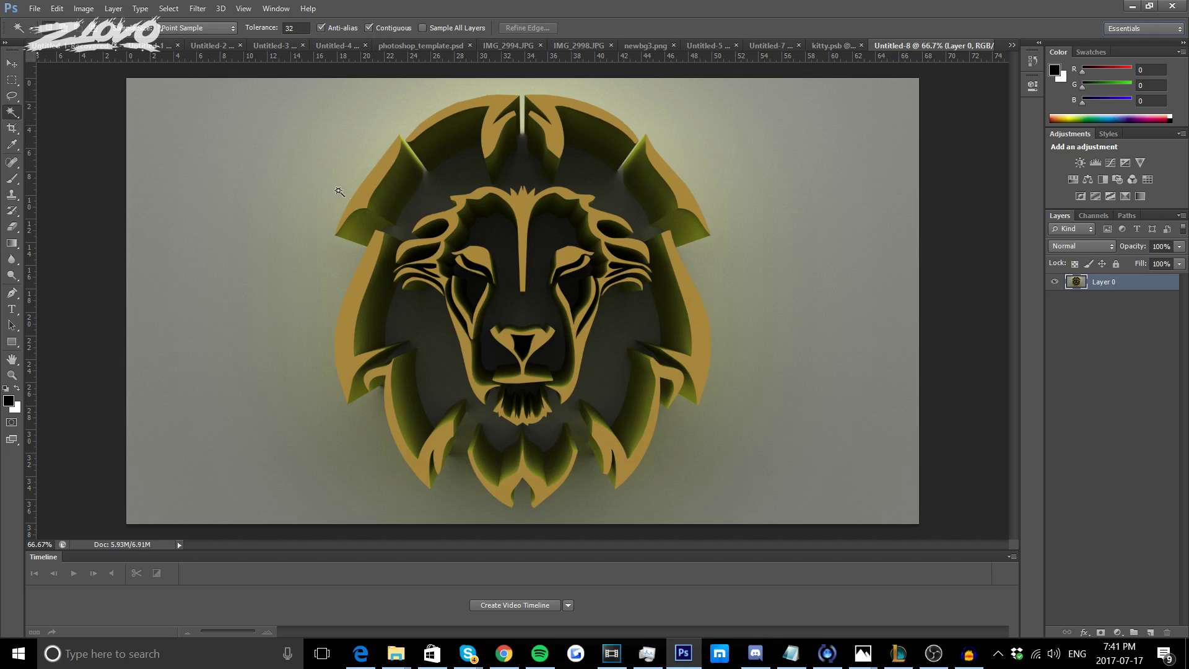
Magic-wand the outer mane pieces (left, chin, lower, right, top) and fill them white.
click(363, 193)
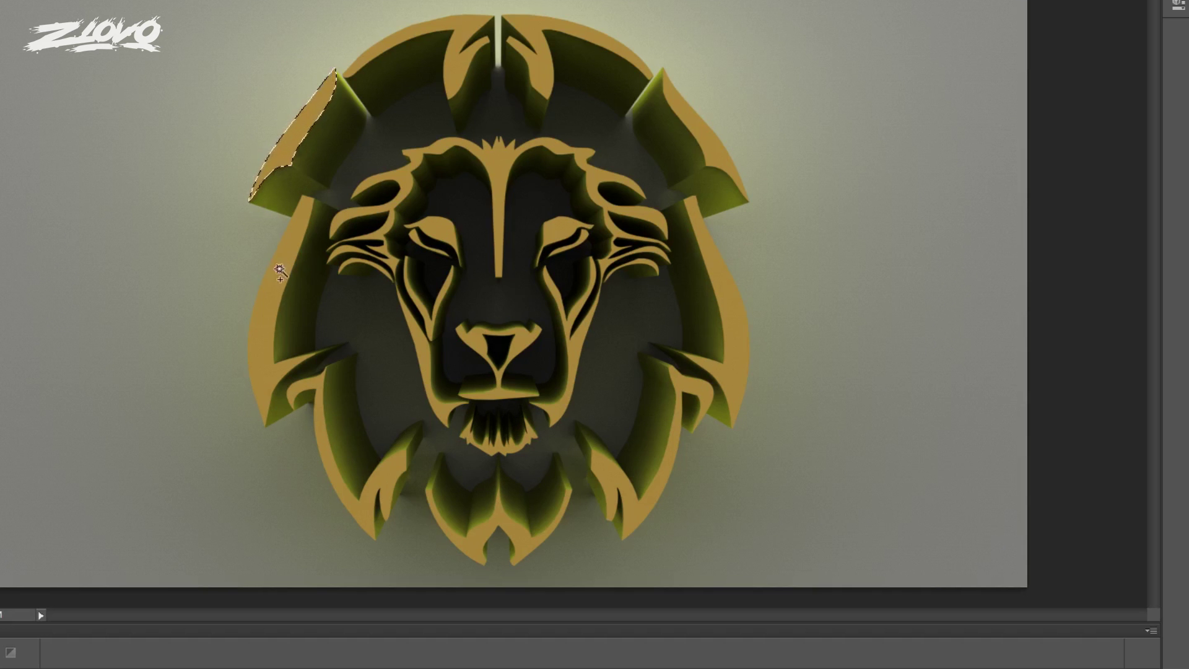
shift+click(277, 327)
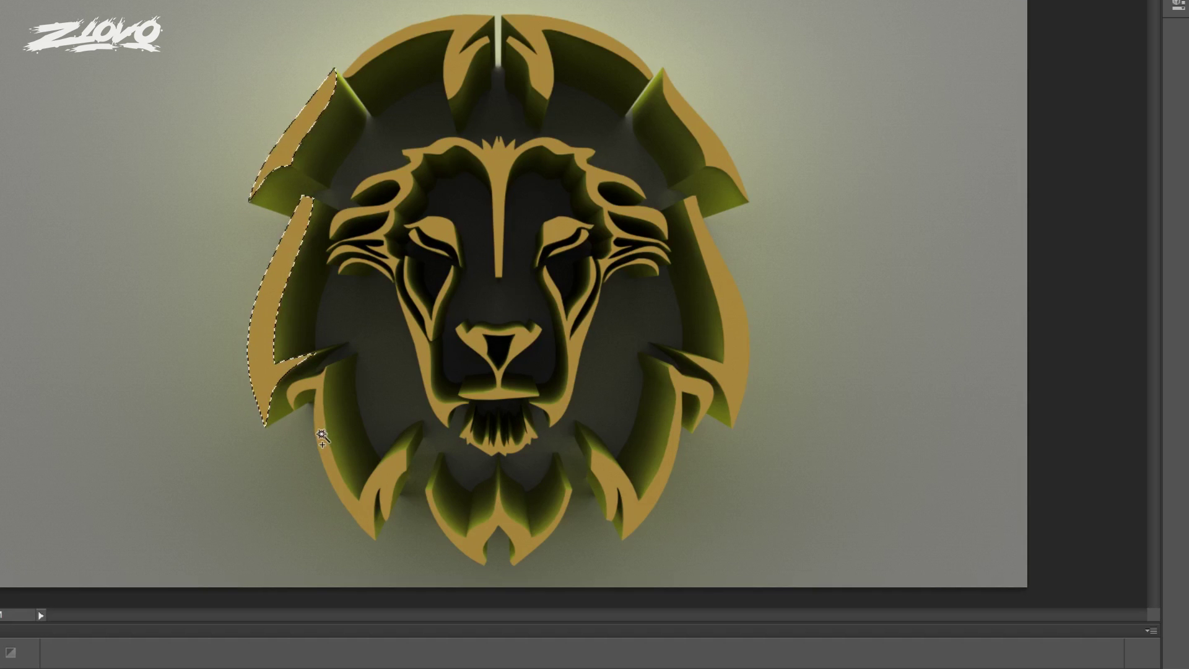
shift+click(486, 532)
shift+click(652, 523)
shift+click(686, 431)
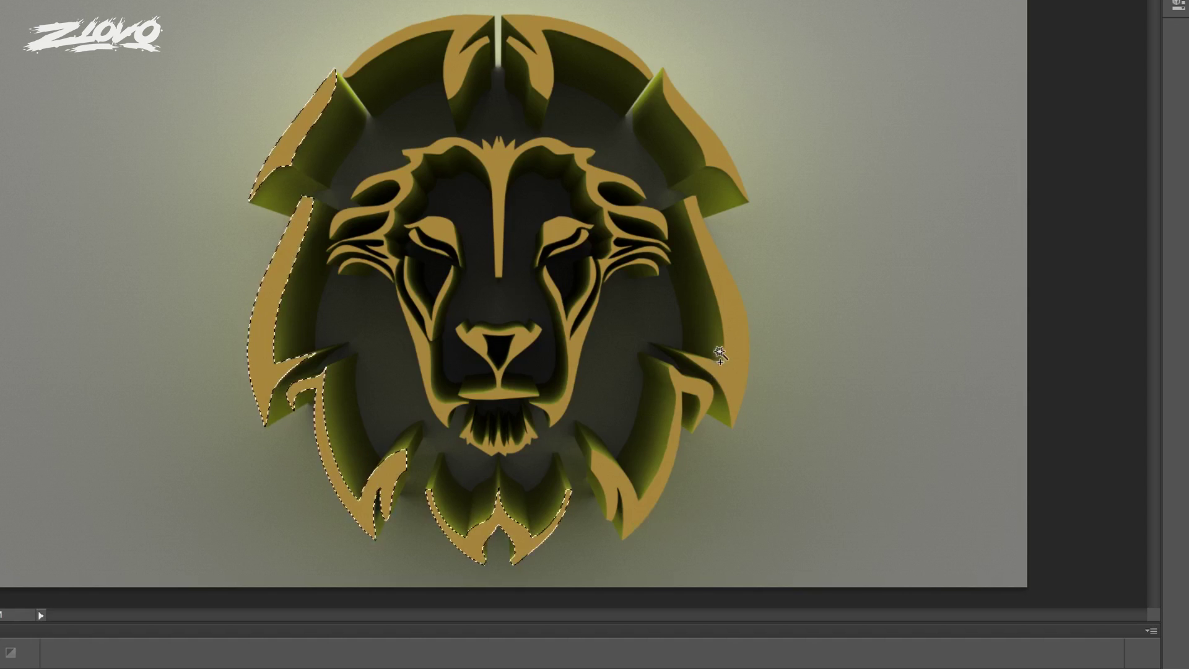
shift+click(709, 131)
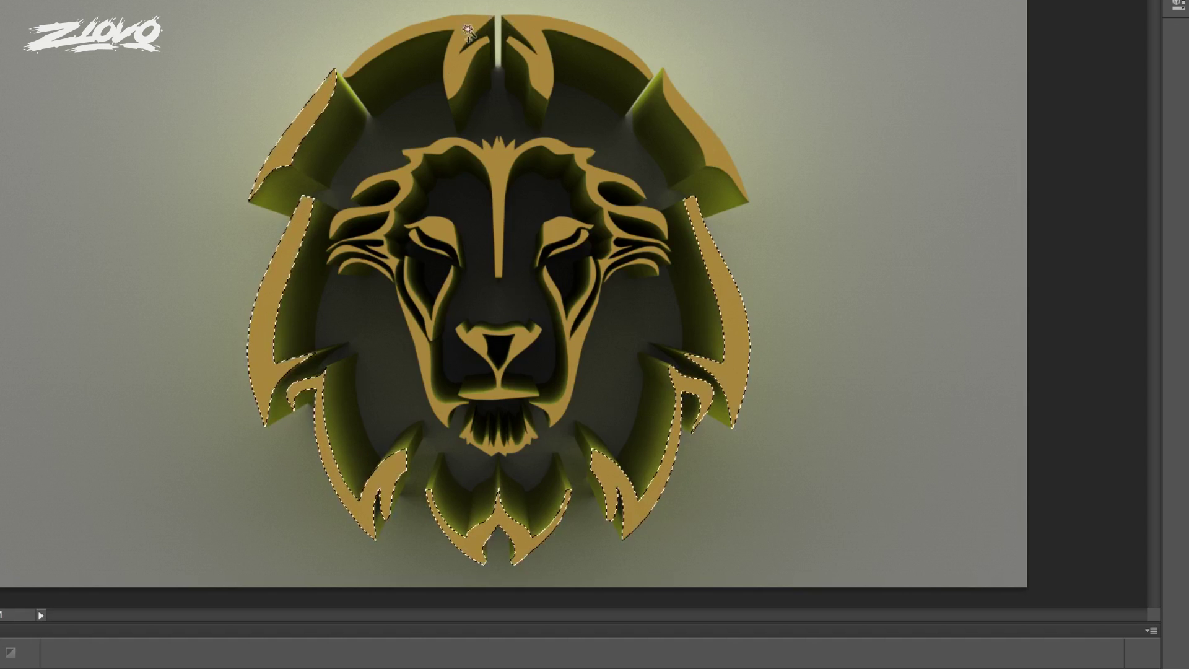
shift+click(458, 77)
shift+click(545, 62)
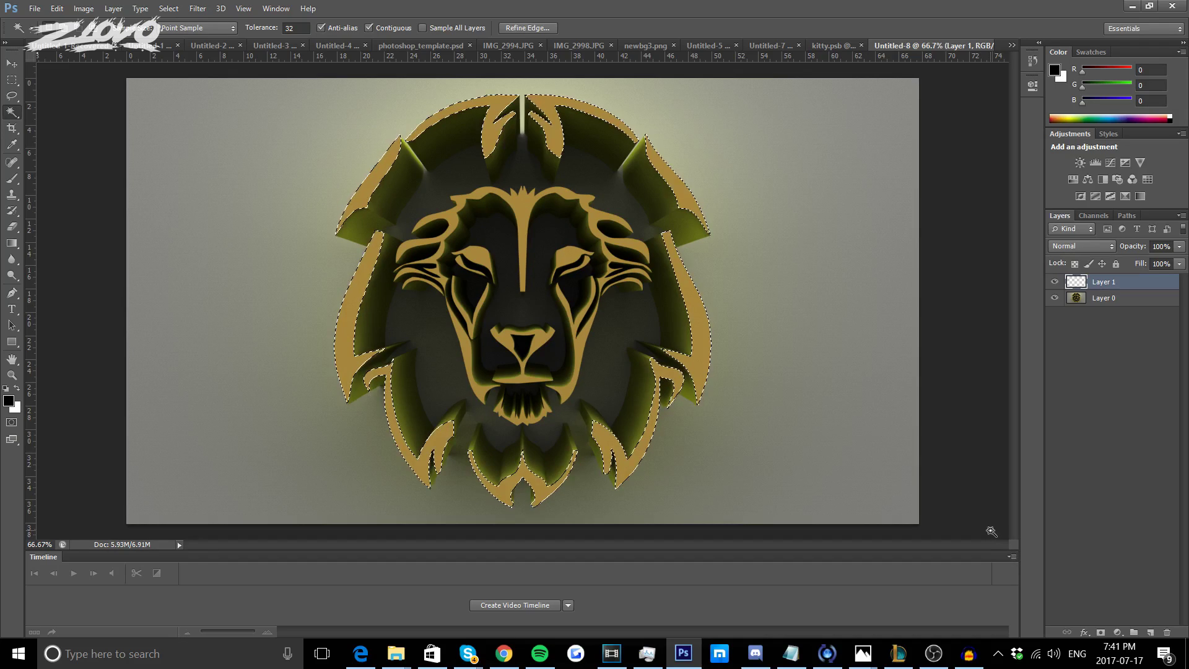
key(ctrl+BackSpace)
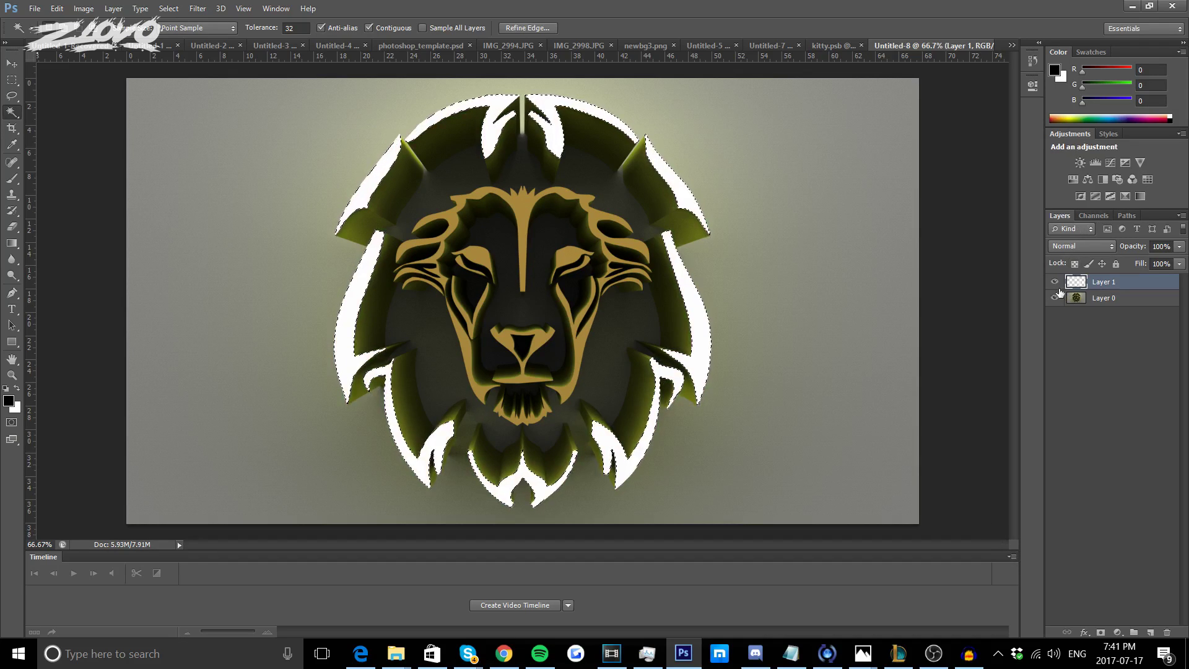
Give Layer 1 a soft orange #f08251 Color Overlay, then deselect.
right_click(1113, 295)
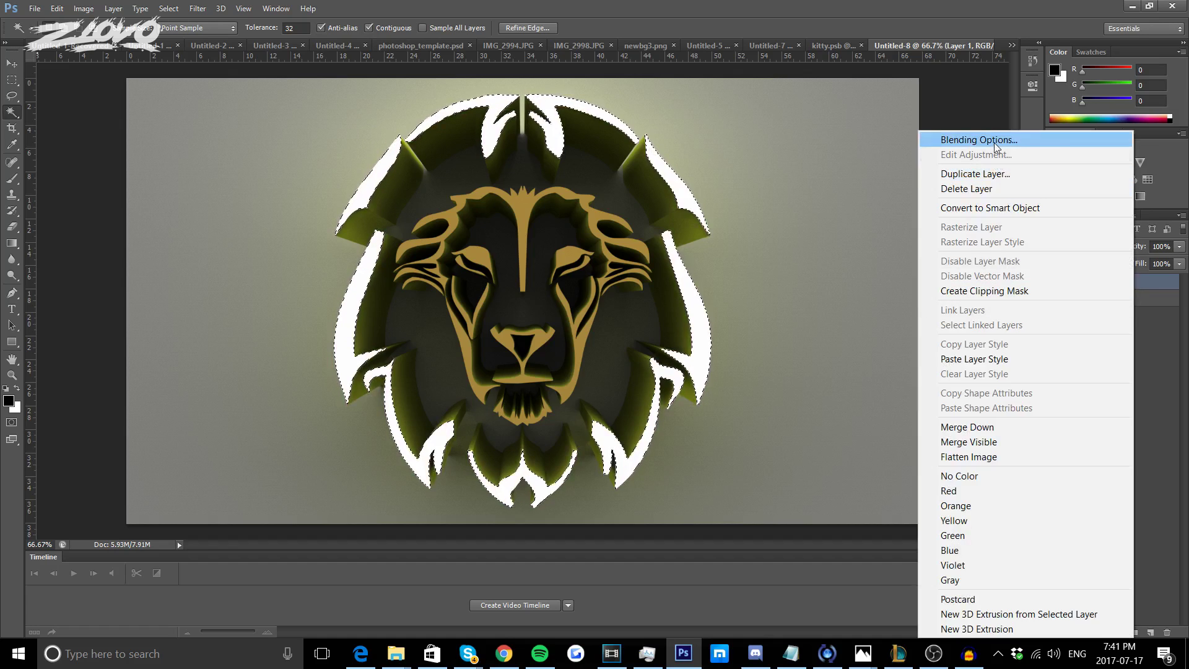
click(966, 139)
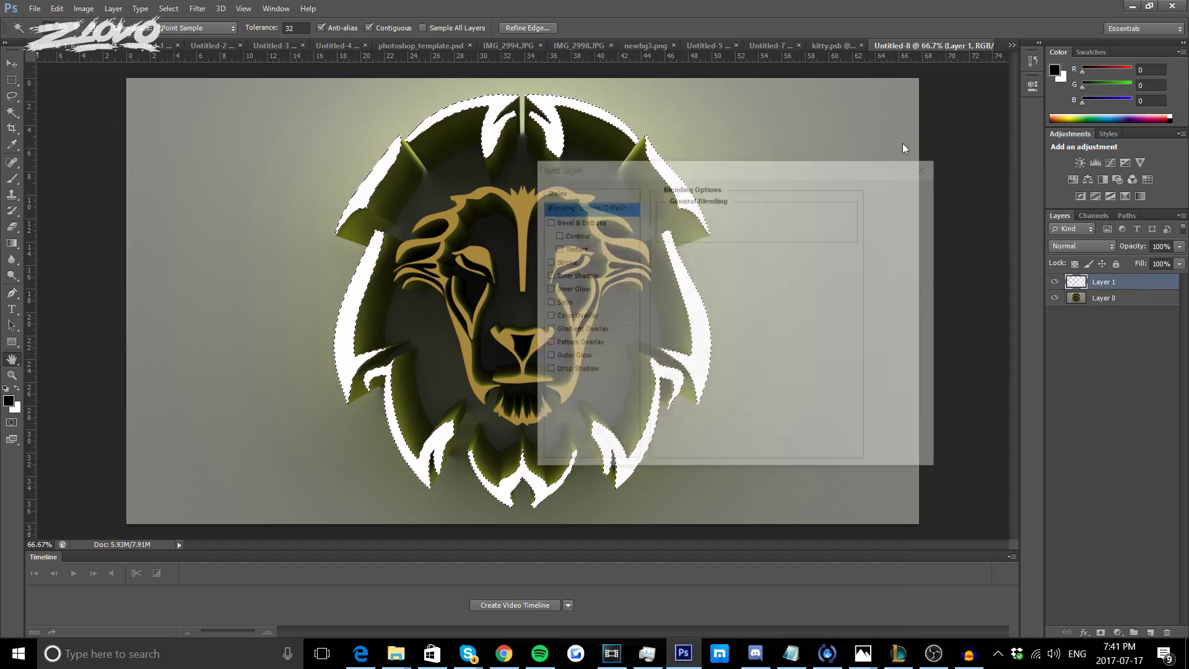
click(547, 316)
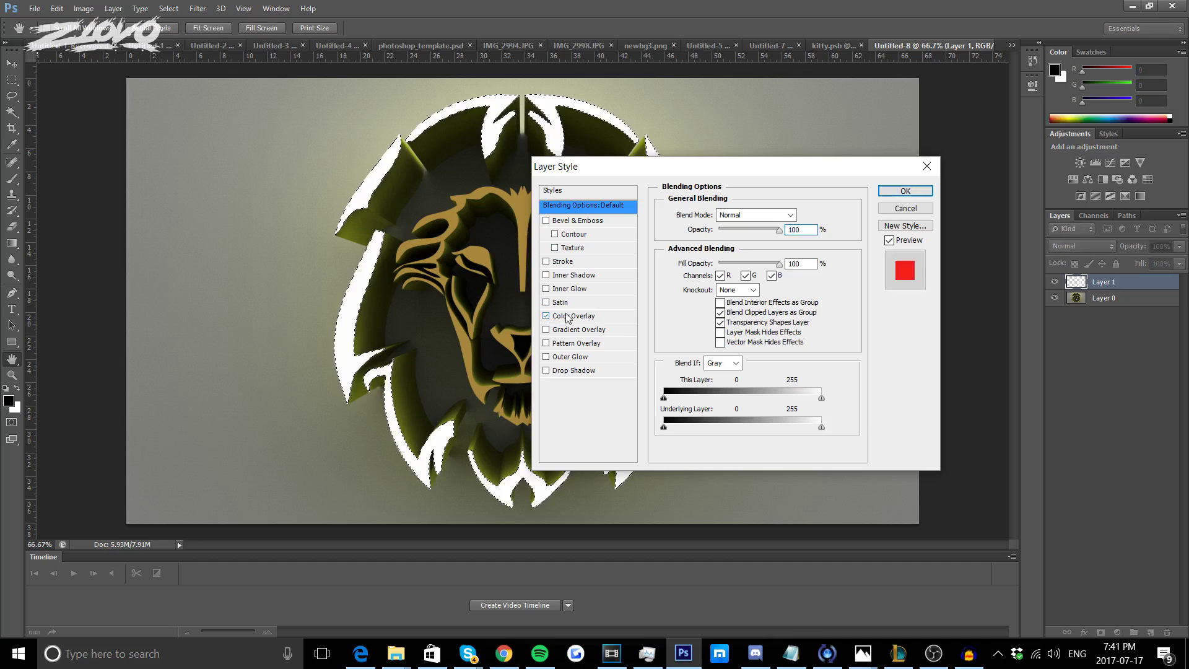
click(570, 316)
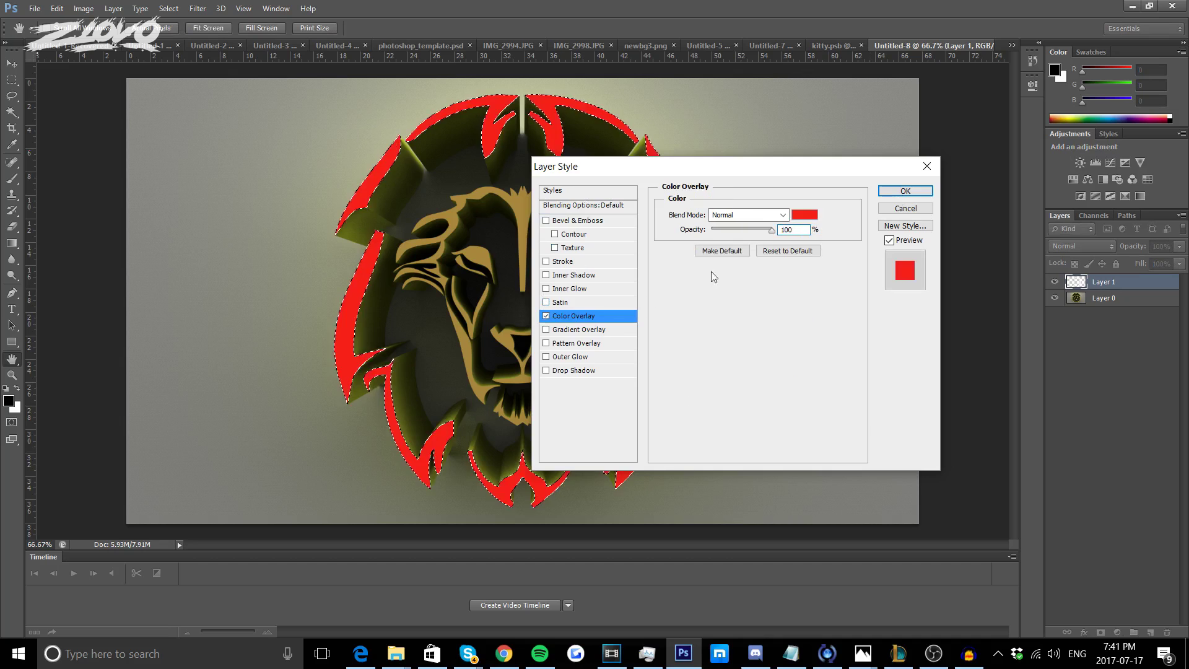
click(811, 214)
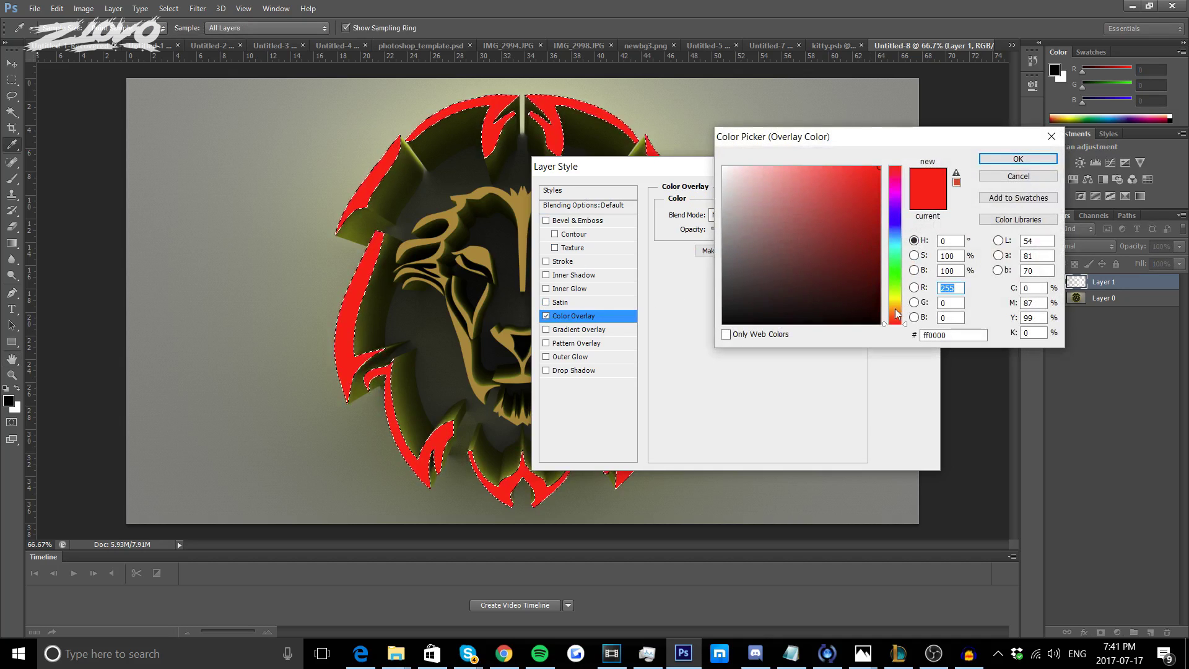
drag(897, 321, 895, 312)
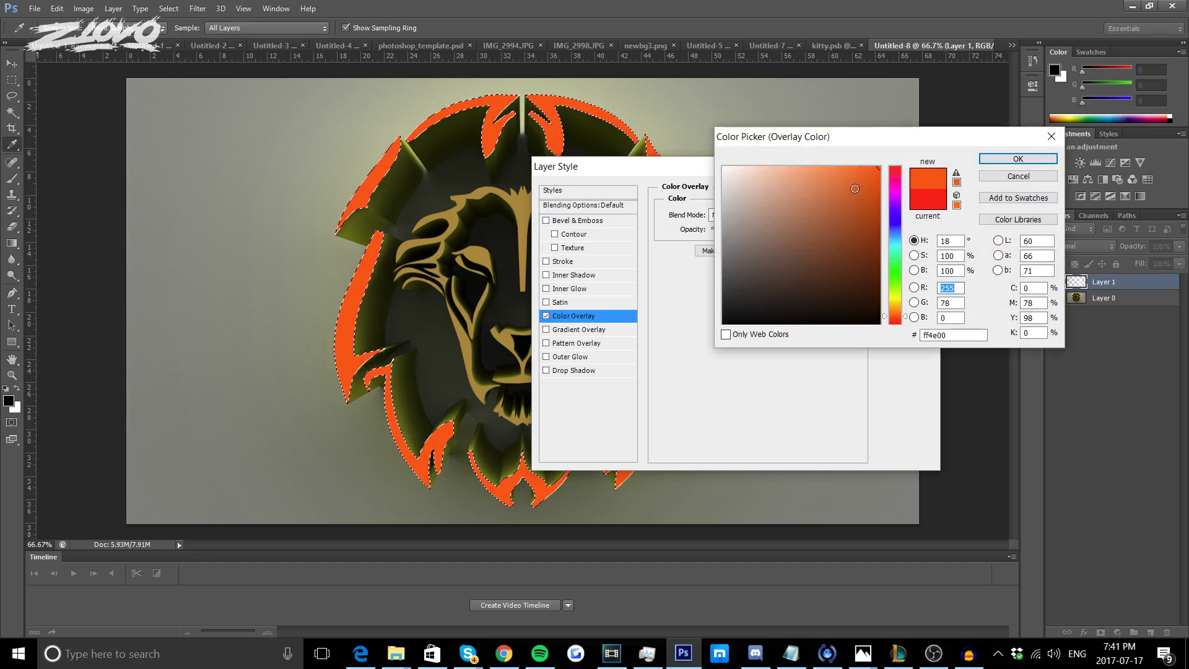
drag(855, 189, 834, 183)
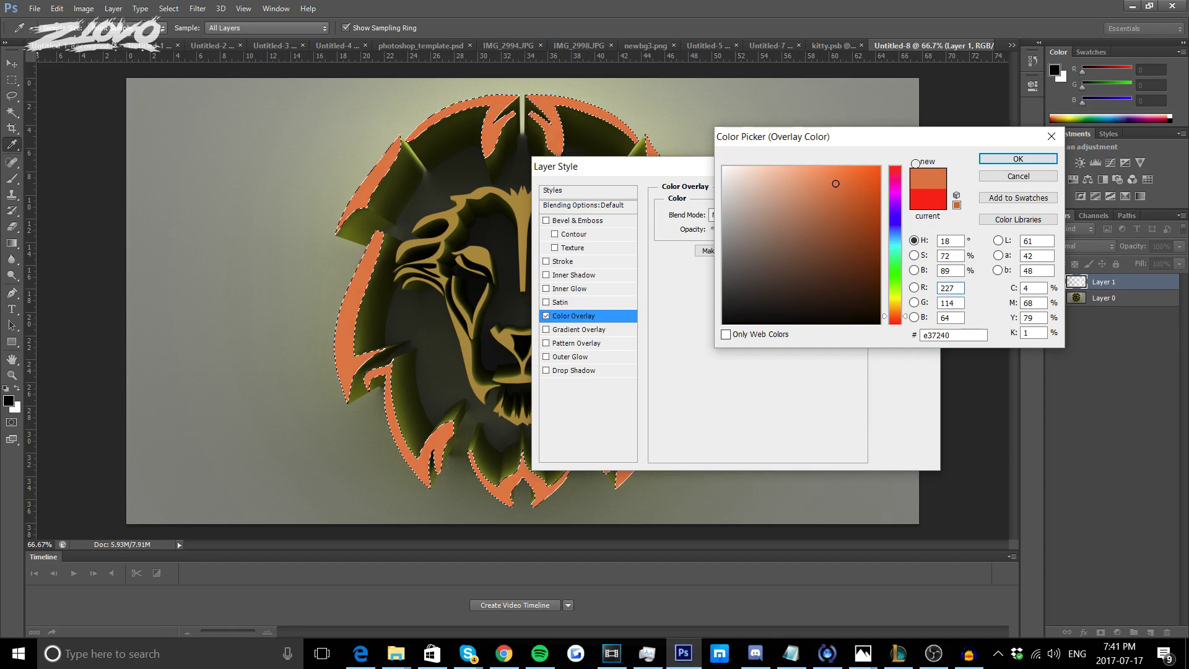
click(1018, 159)
click(905, 191)
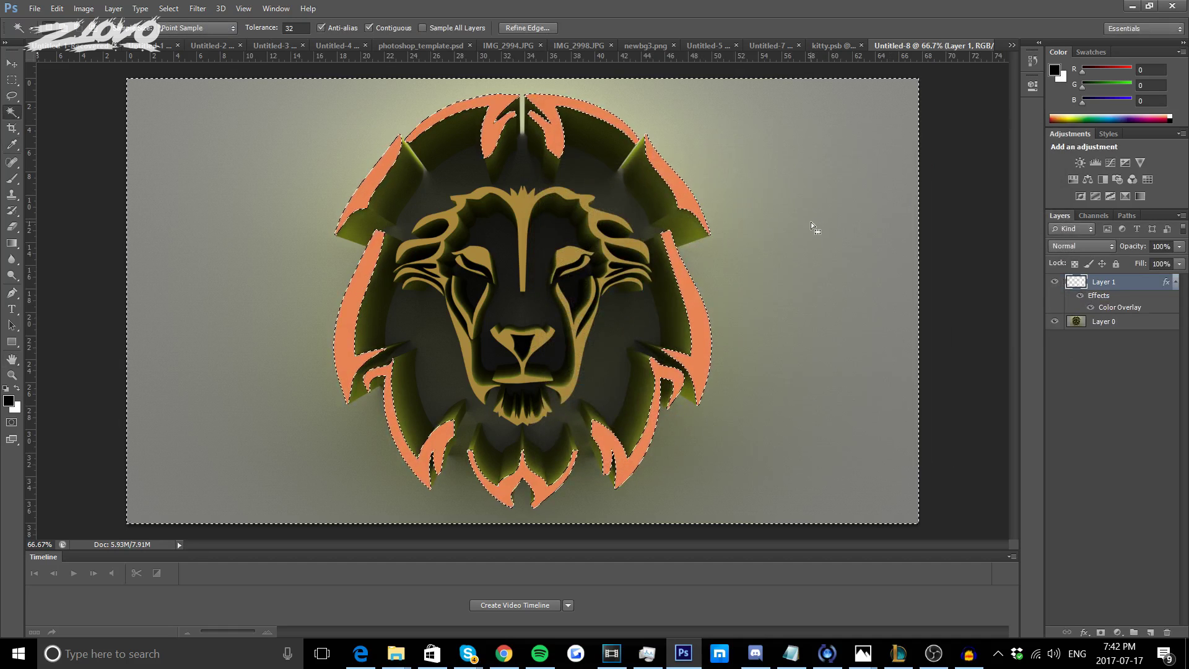
key(ctrl+d)
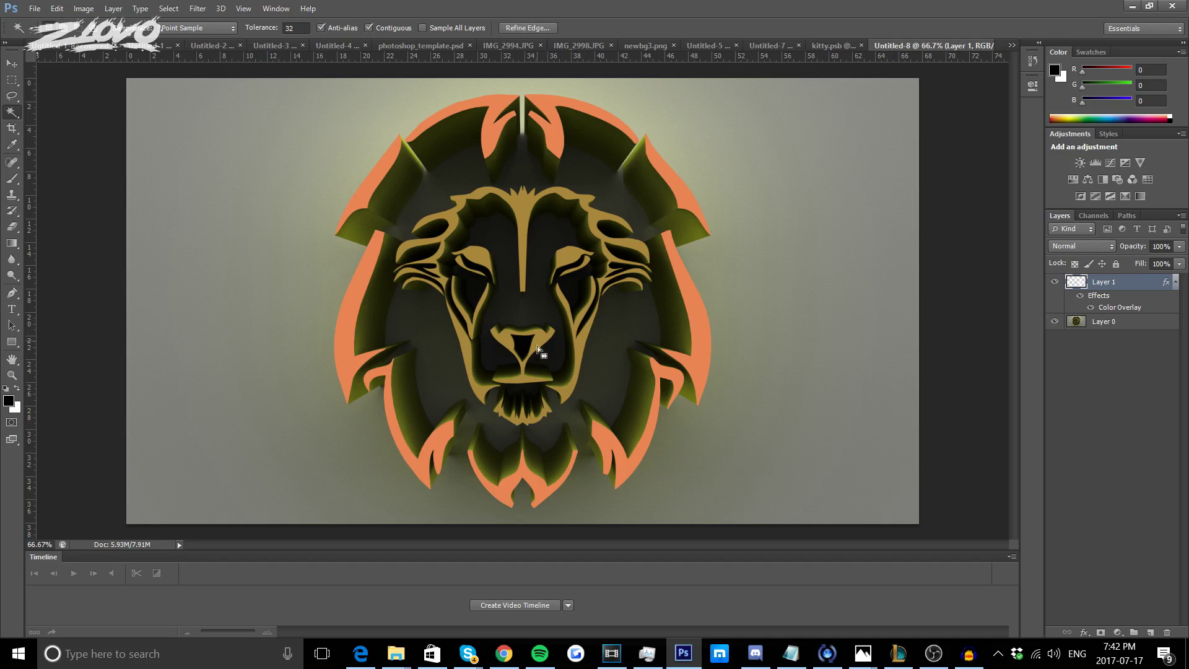
Select the lion's nose on Layer 0 and fill it with white on a new Layer 2.
click(540, 379)
key(ctrl+d)
click(1104, 322)
click(532, 338)
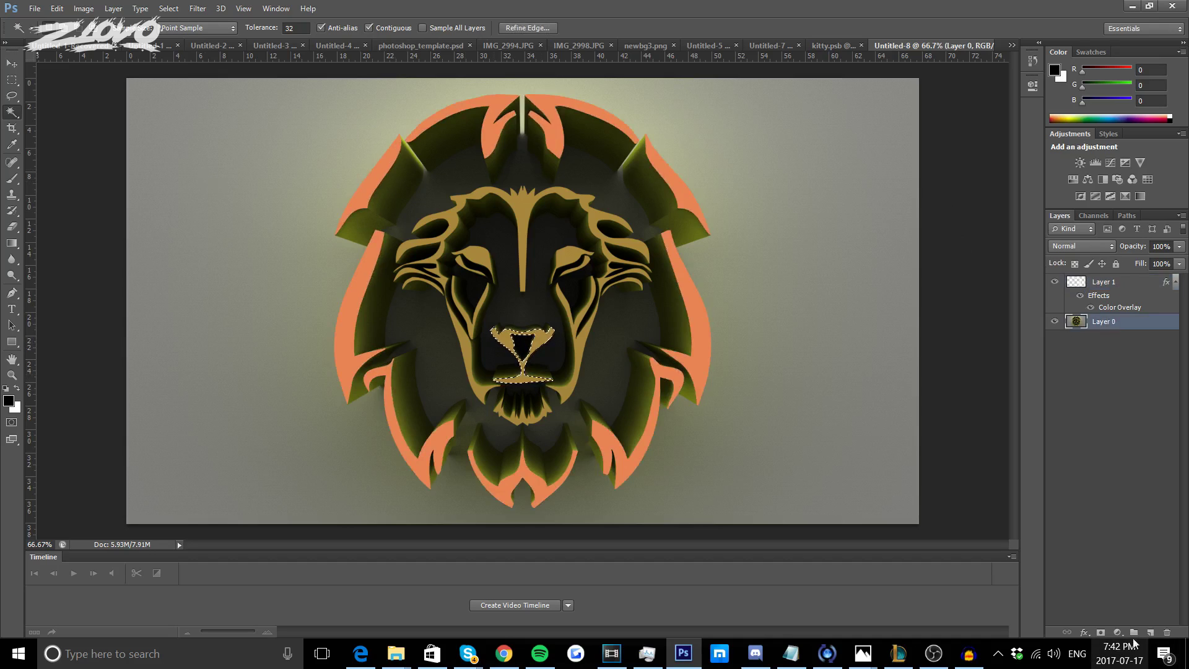
click(1151, 632)
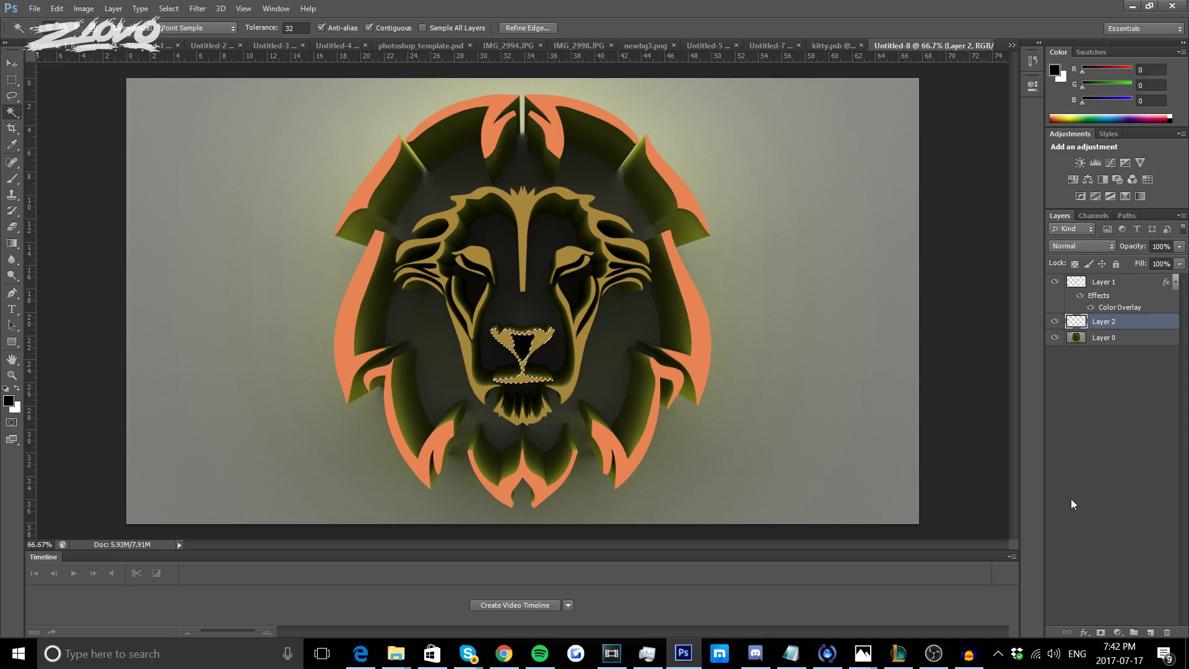
key(ctrl+BackSpace)
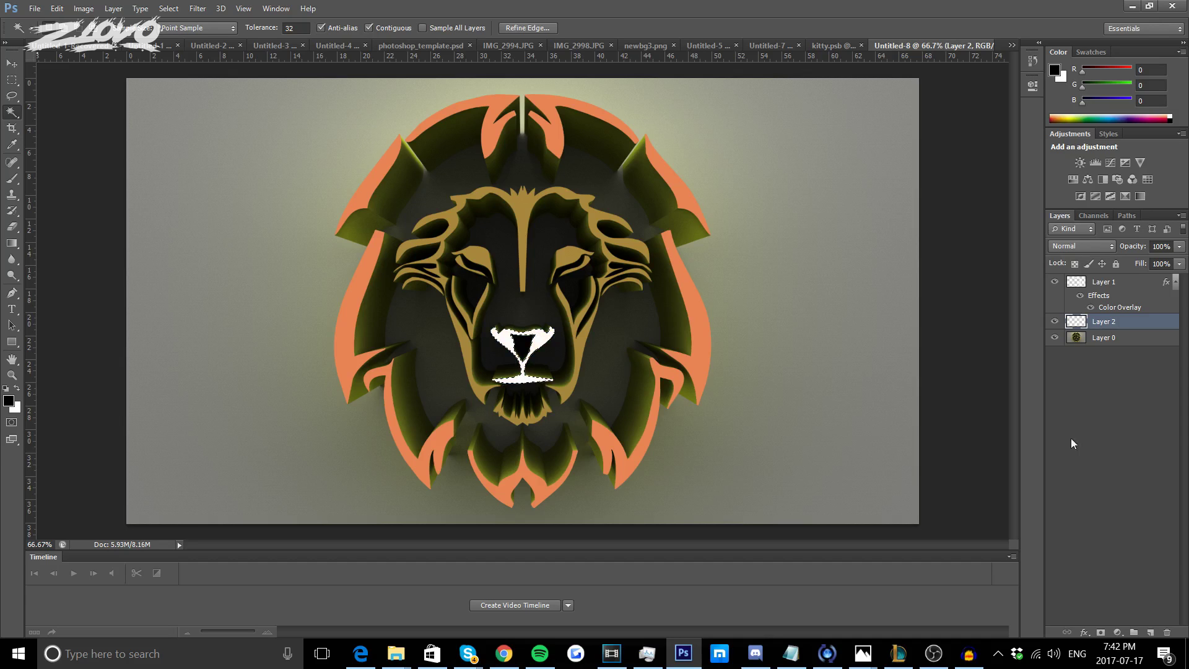
Give Layer 2 a brown #5f331b Color Overlay and deselect the nose.
right_click(1135, 319)
click(942, 211)
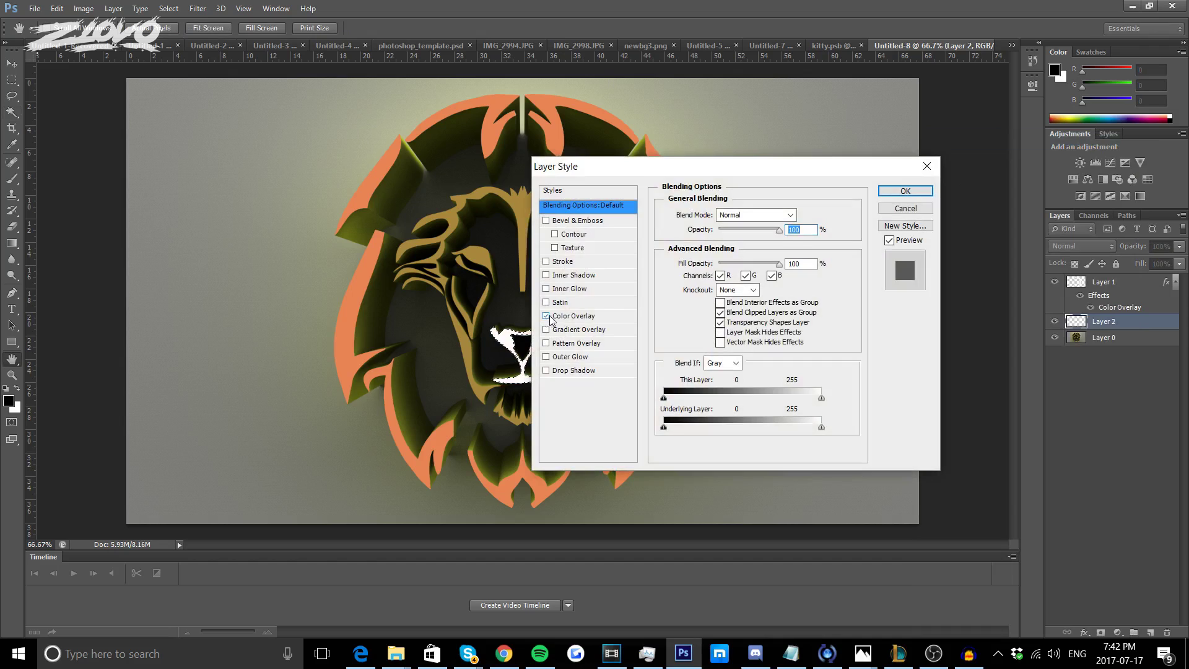
click(581, 313)
click(802, 217)
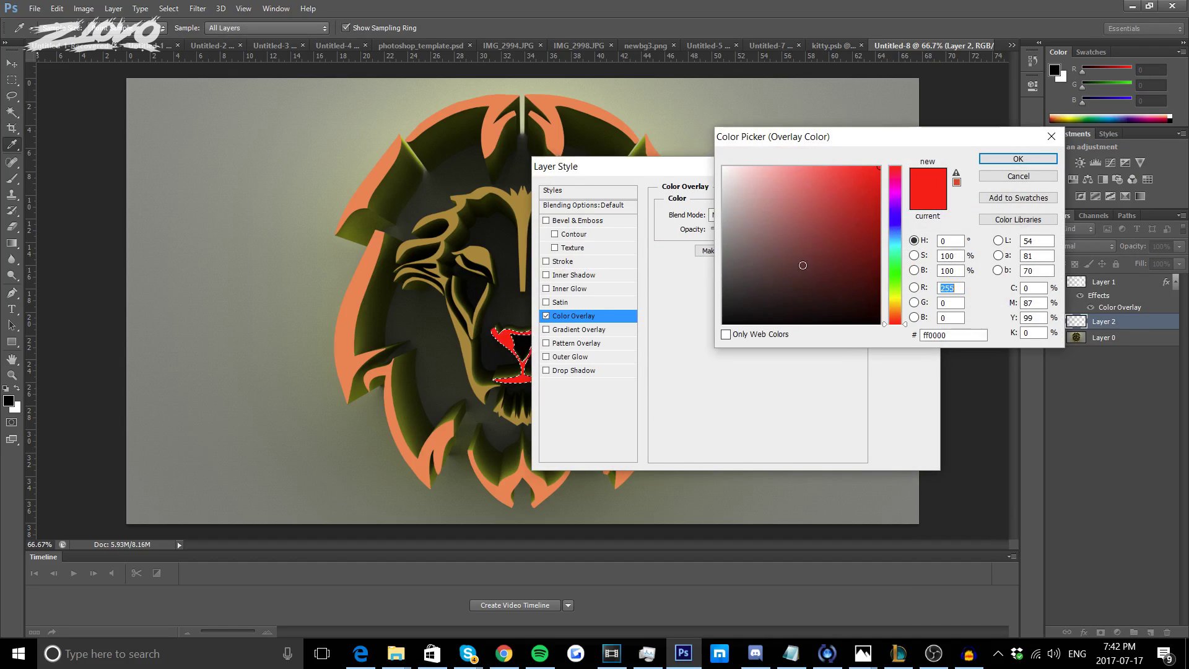
click(896, 315)
mouse_move(833, 268)
mouse_down()
mouse_move(854, 295)
mouse_move(835, 265)
mouse_up()
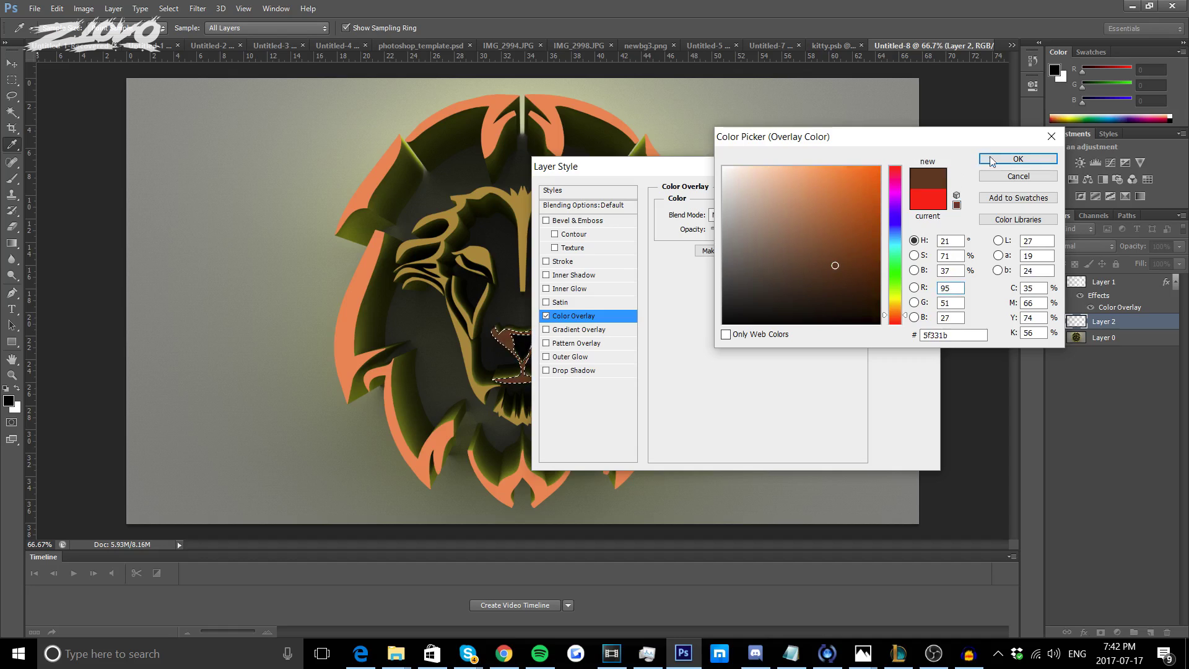
click(1017, 159)
click(909, 190)
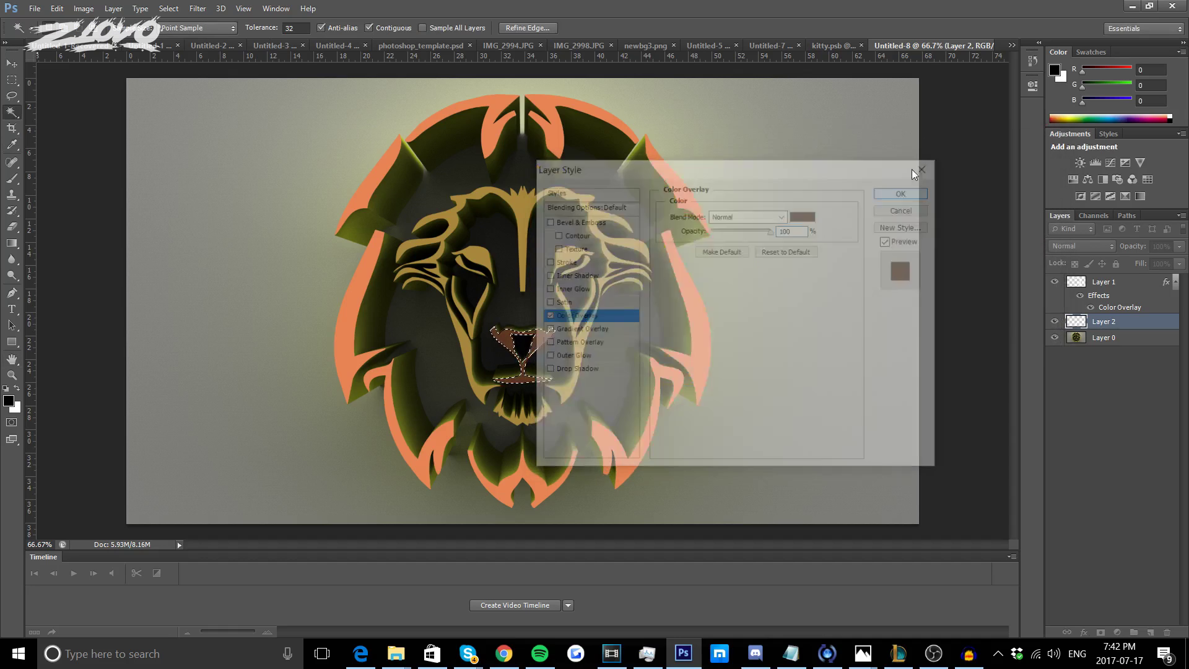
key(ctrl+d)
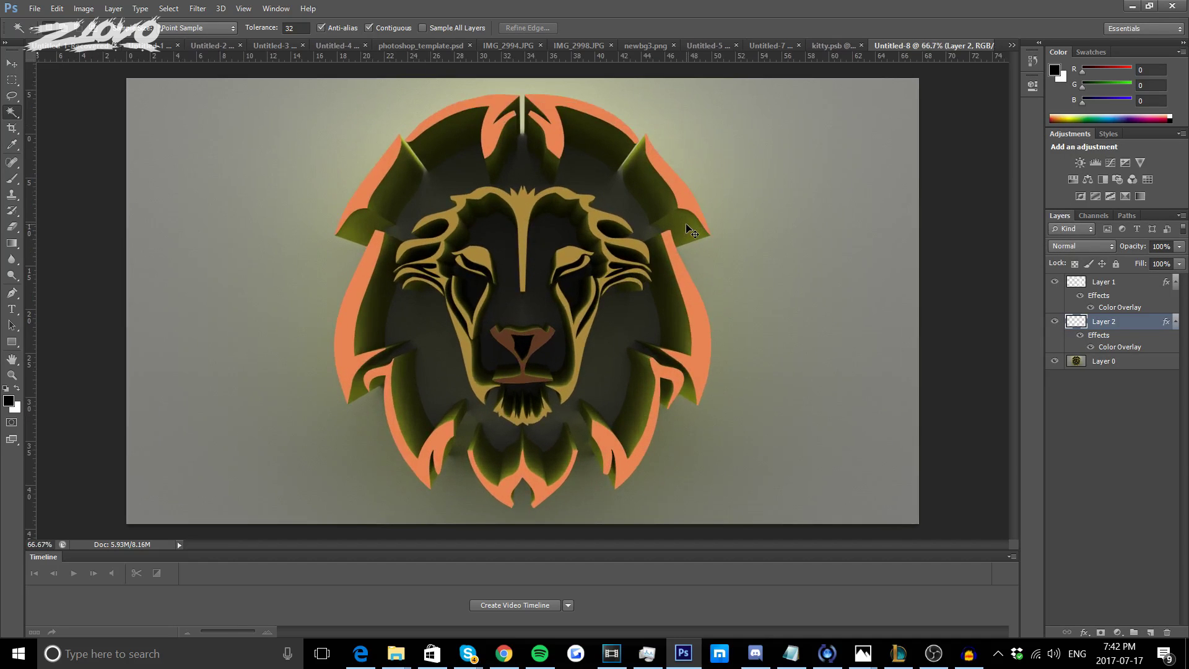
Convert Layer 1, Layer 2 and Layer 0 into a single smart object.
click(1121, 300)
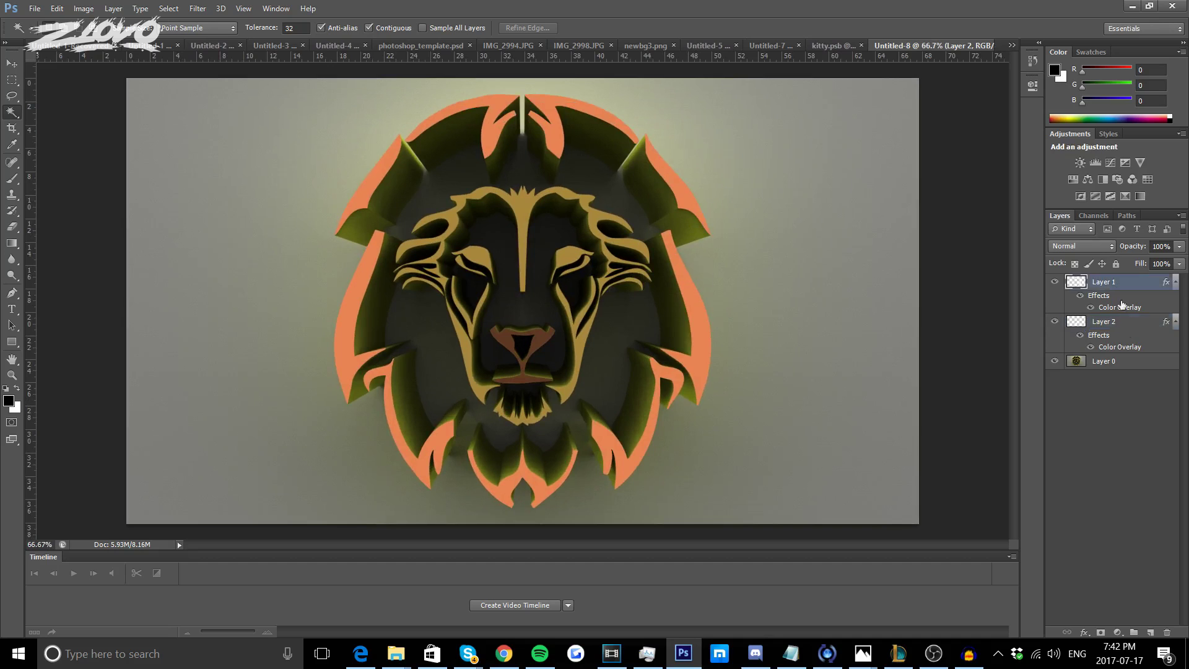
shift+click(1132, 364)
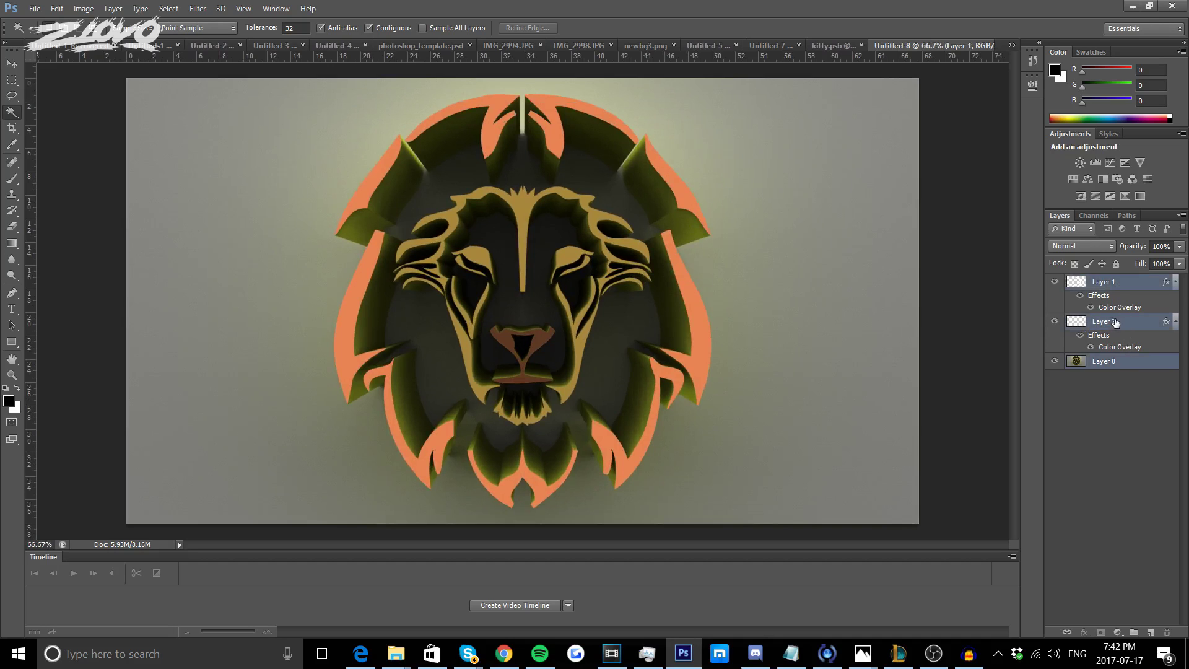
right_click(1119, 368)
click(1034, 212)
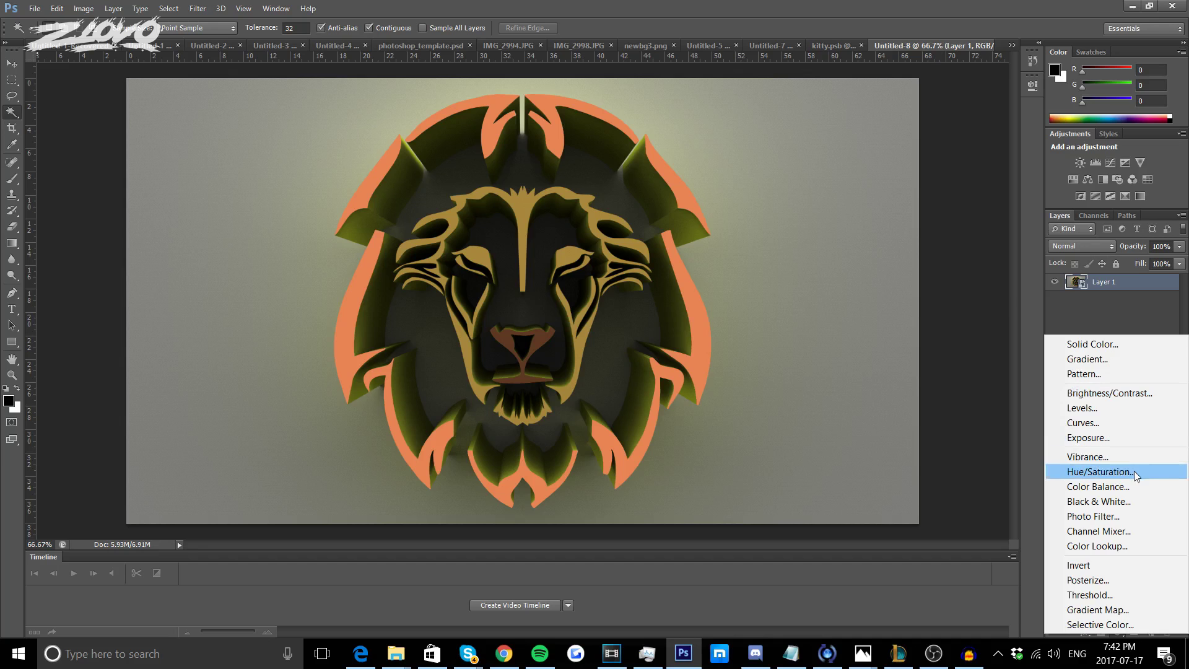
Add a Hue/Saturation adjustment with Saturation +50 and a slight hue shift toward yellow.
click(1069, 439)
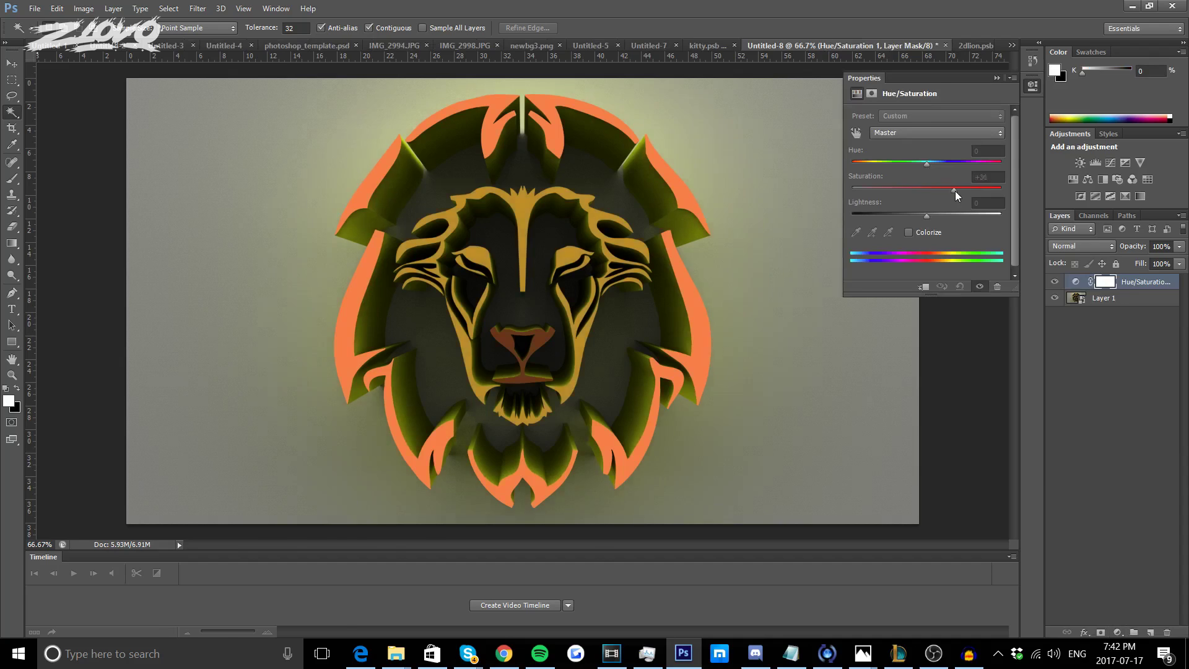
drag(954, 191, 965, 189)
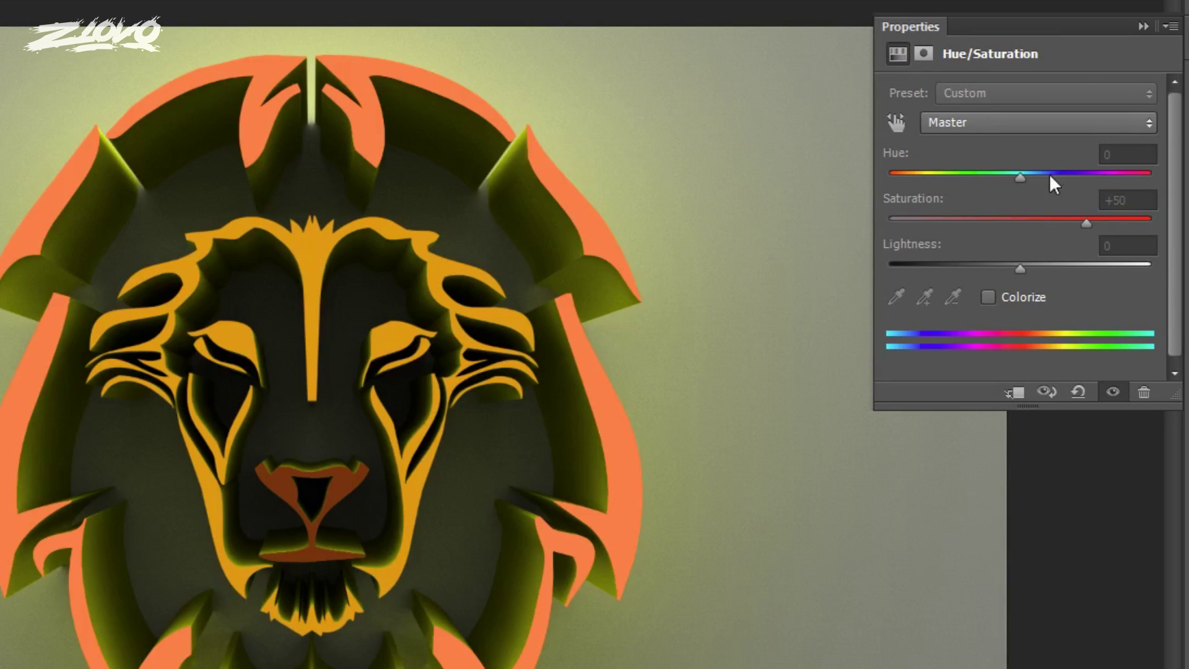
mouse_move(1020, 177)
mouse_down()
mouse_move(1038, 175)
mouse_move(1021, 176)
mouse_up()
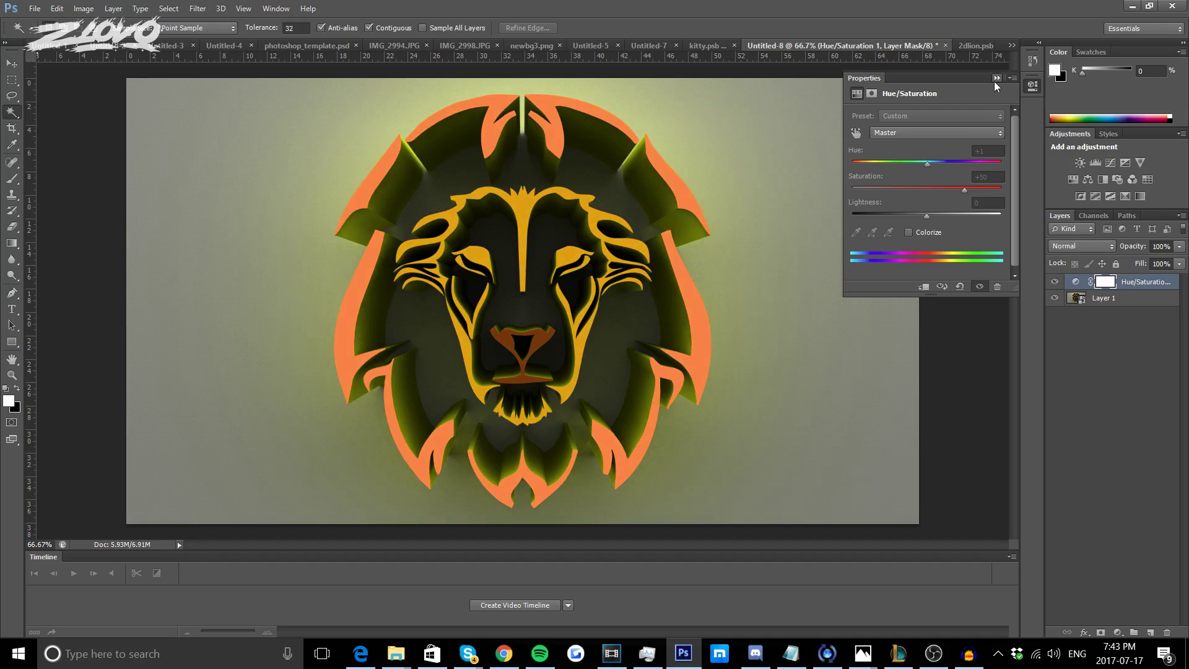
click(997, 78)
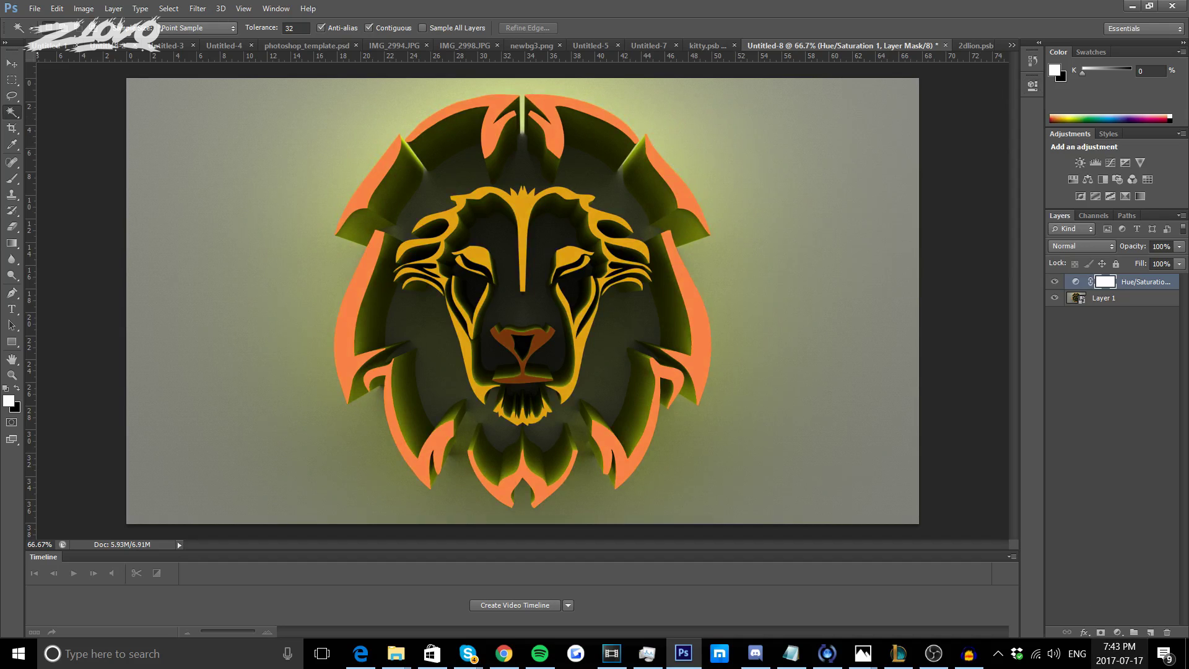
click(1118, 632)
Add a Curves layer with raised highlights and lowered shadows, then zoom to 50%.
click(1102, 426)
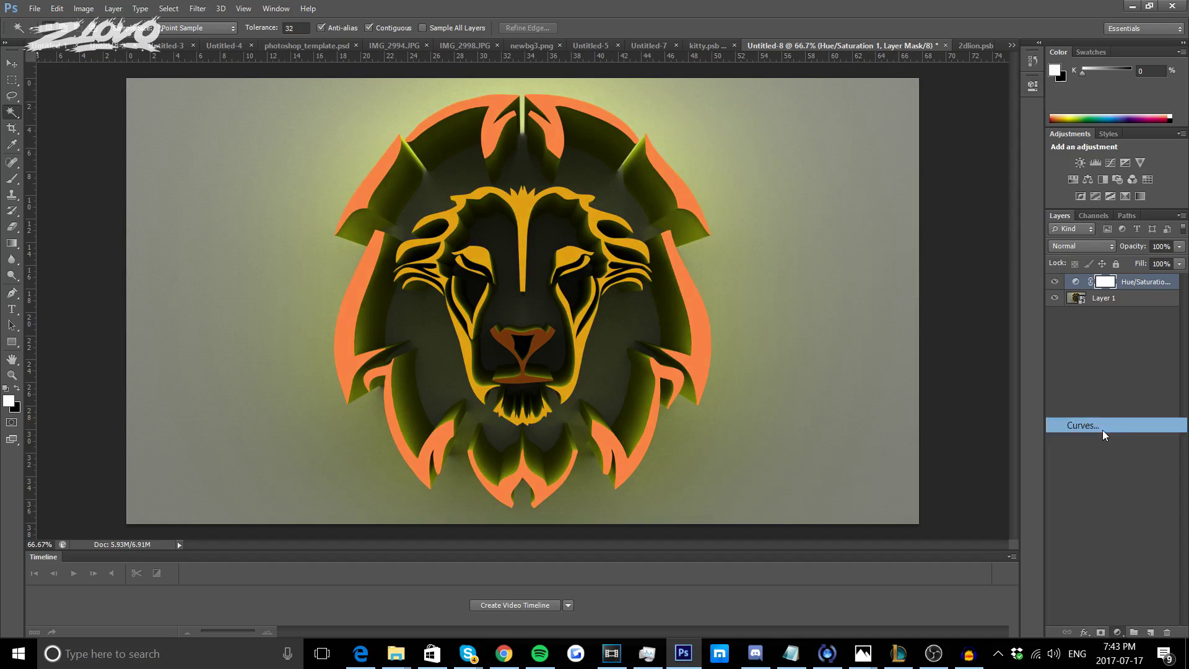
drag(964, 181, 961, 178)
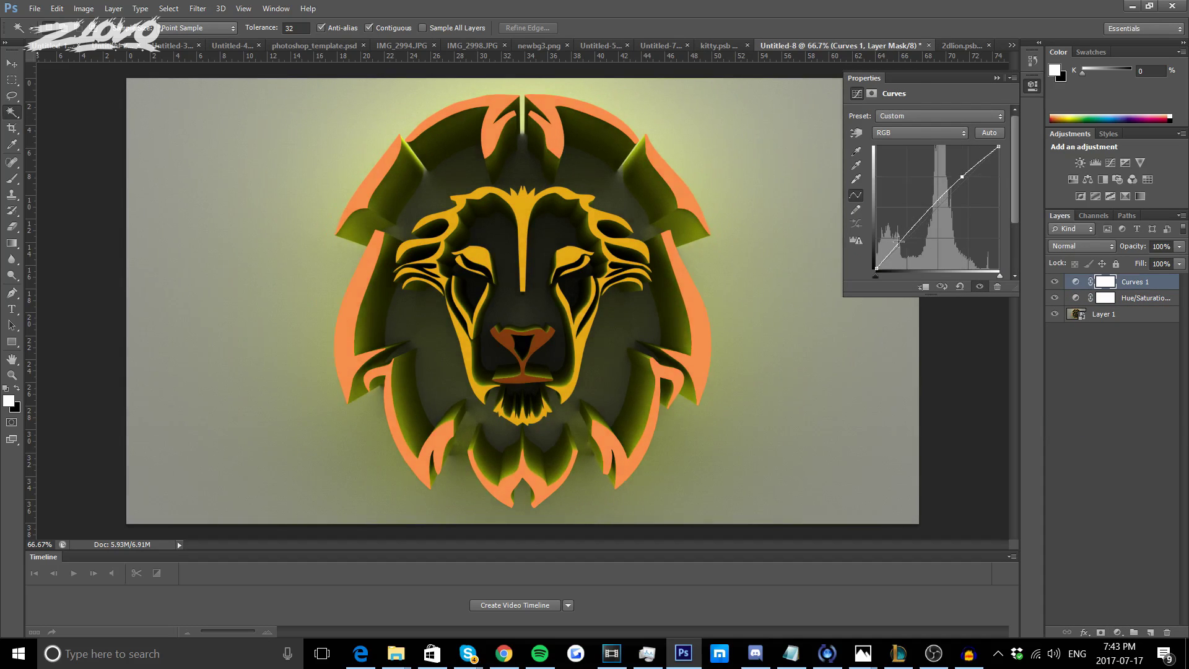
drag(898, 240, 901, 249)
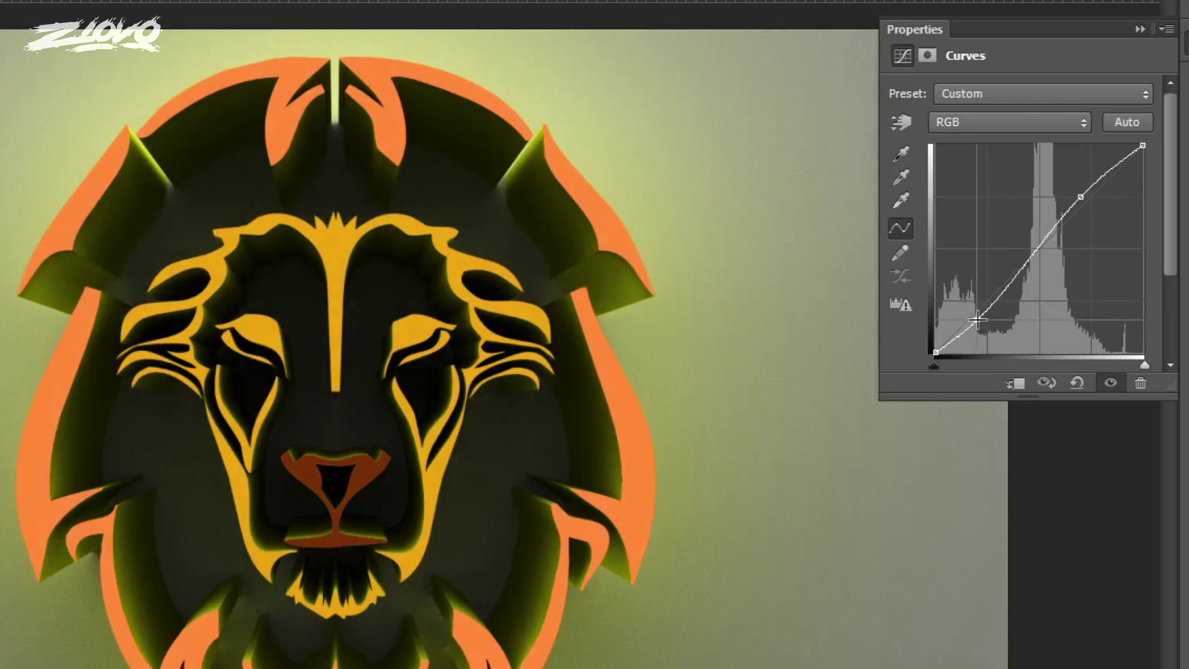
drag(977, 319, 977, 316)
drag(1081, 195, 1083, 196)
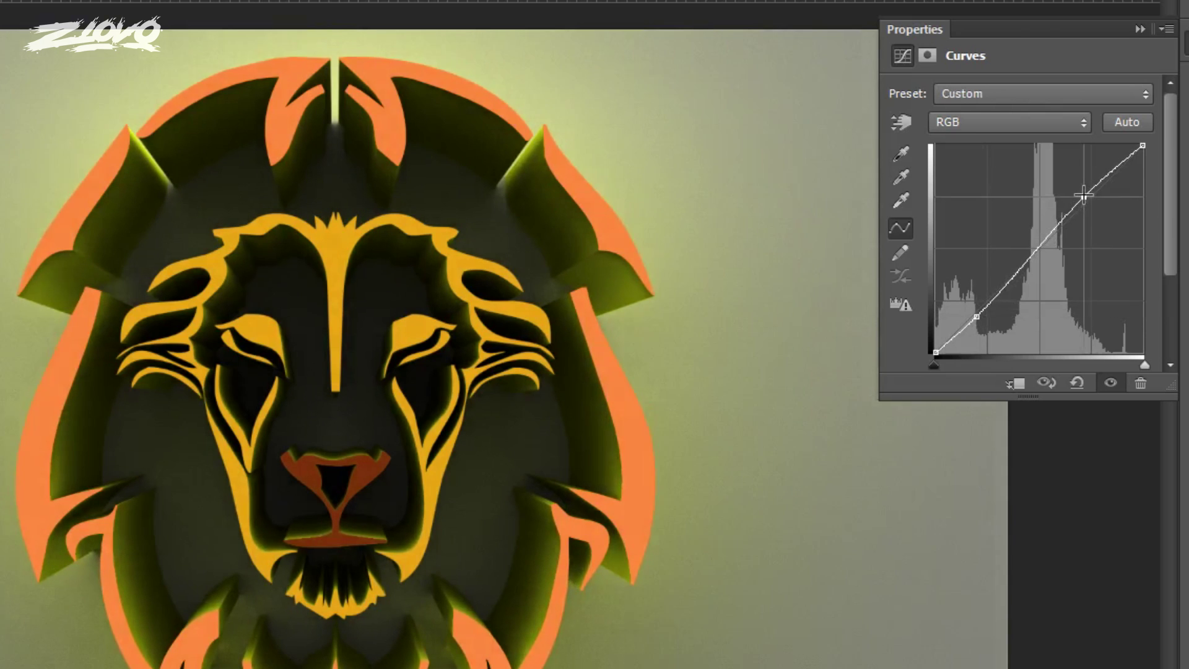
click(1140, 30)
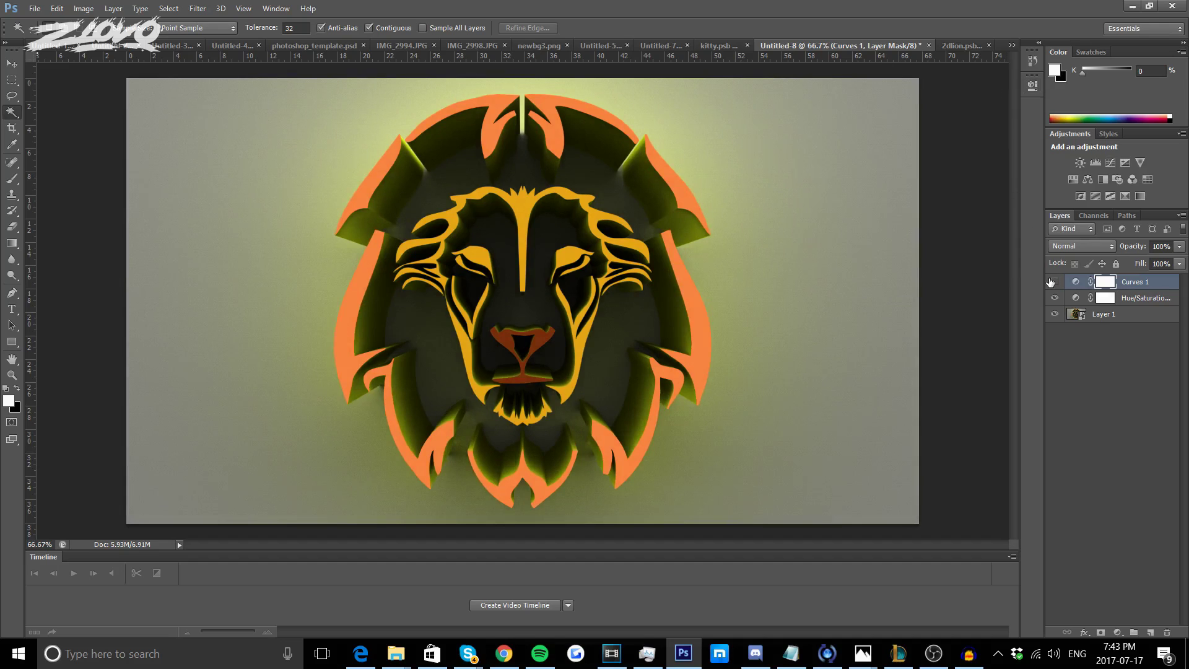
click(1054, 282)
click(1055, 282)
key(ctrl+minus)
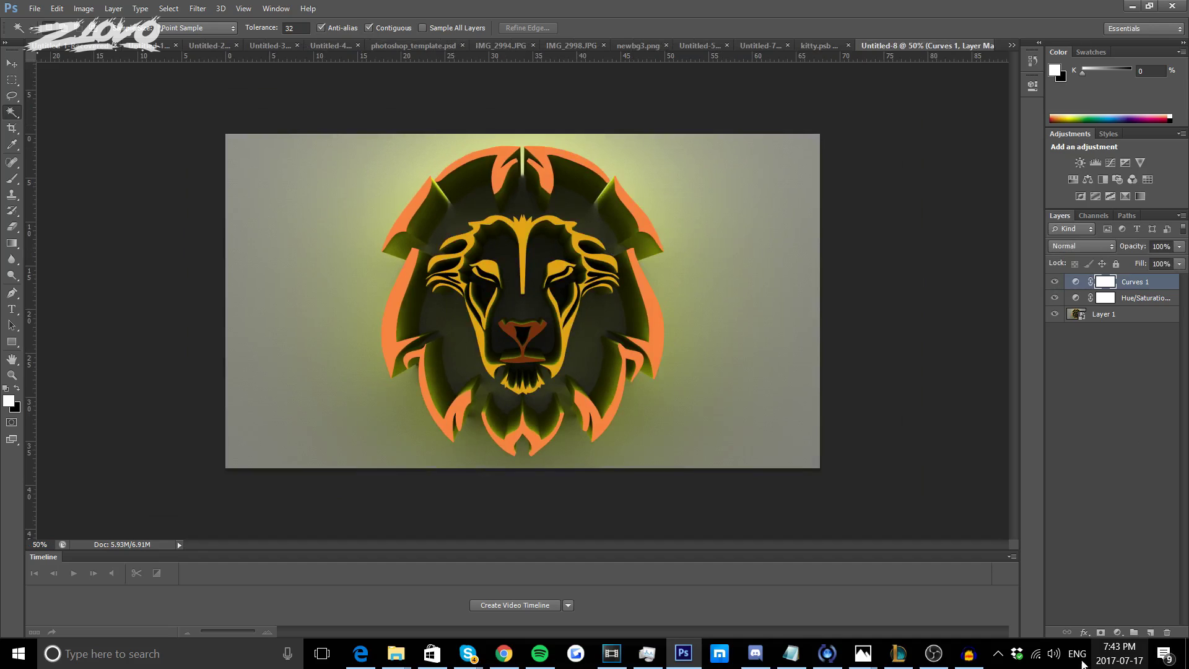
Add a Brightness/Contrast adjustment layer with Brightness -36 and Contrast -23.
click(1117, 632)
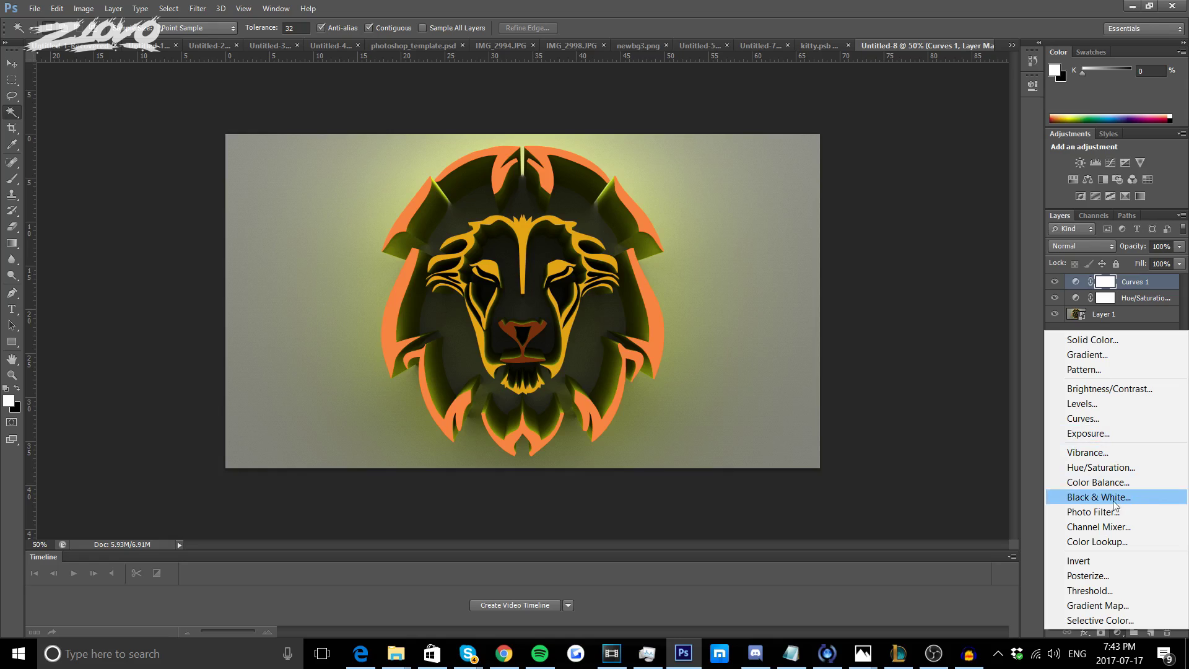
click(1116, 390)
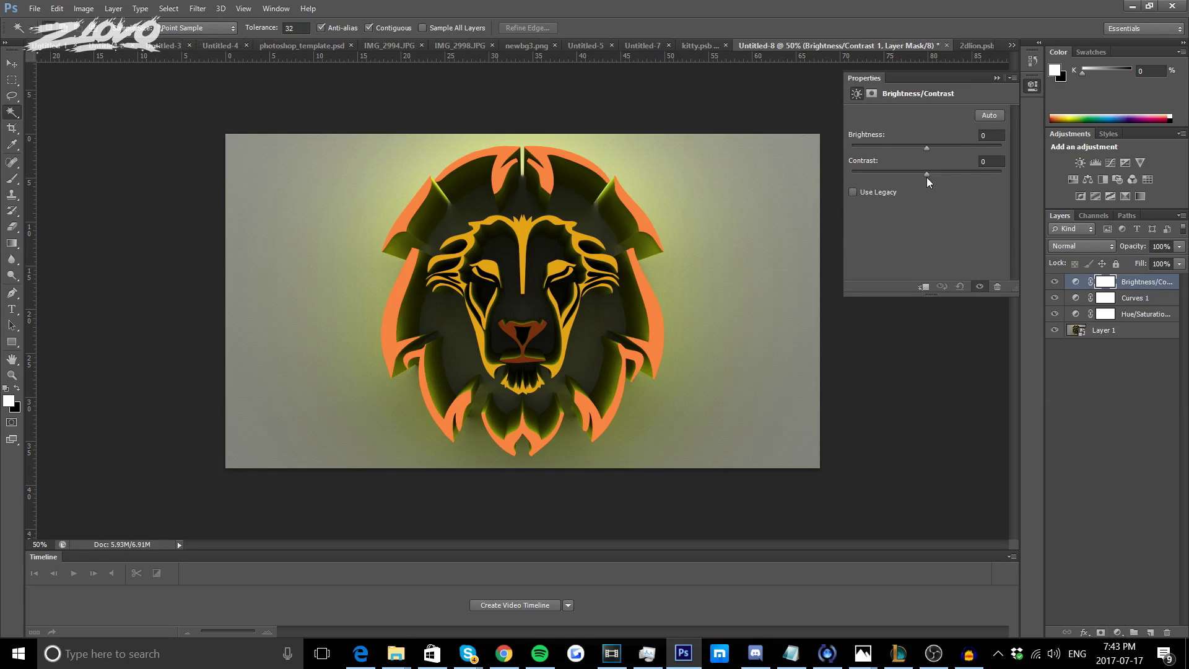
drag(927, 176, 894, 180)
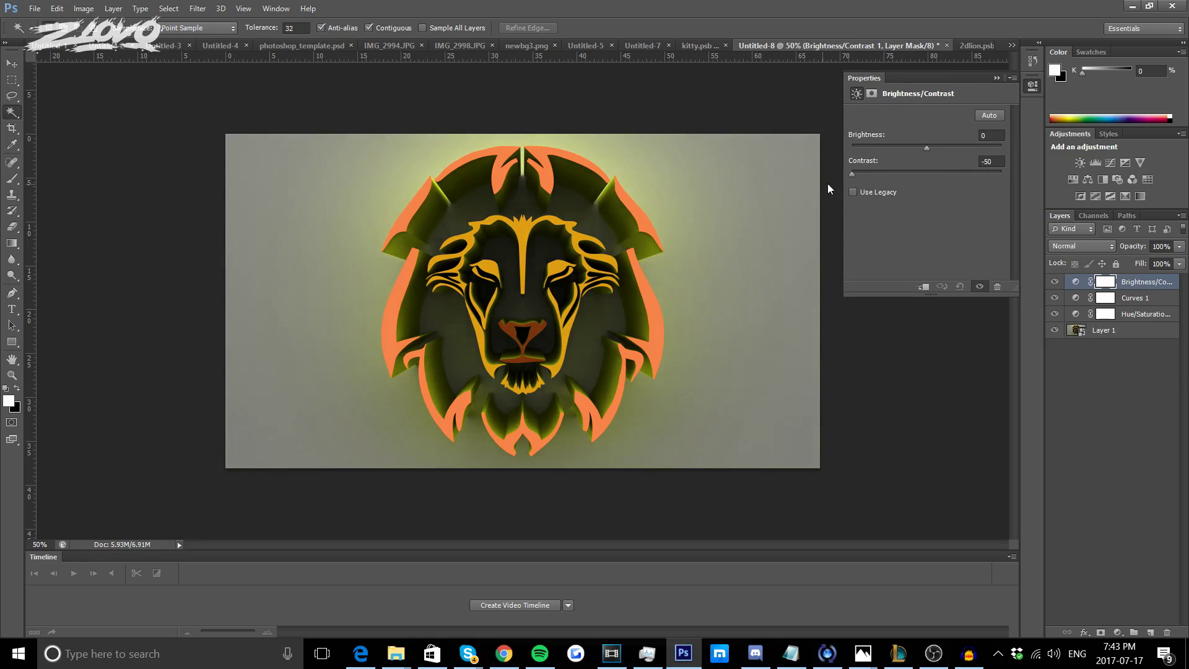
drag(927, 149, 905, 153)
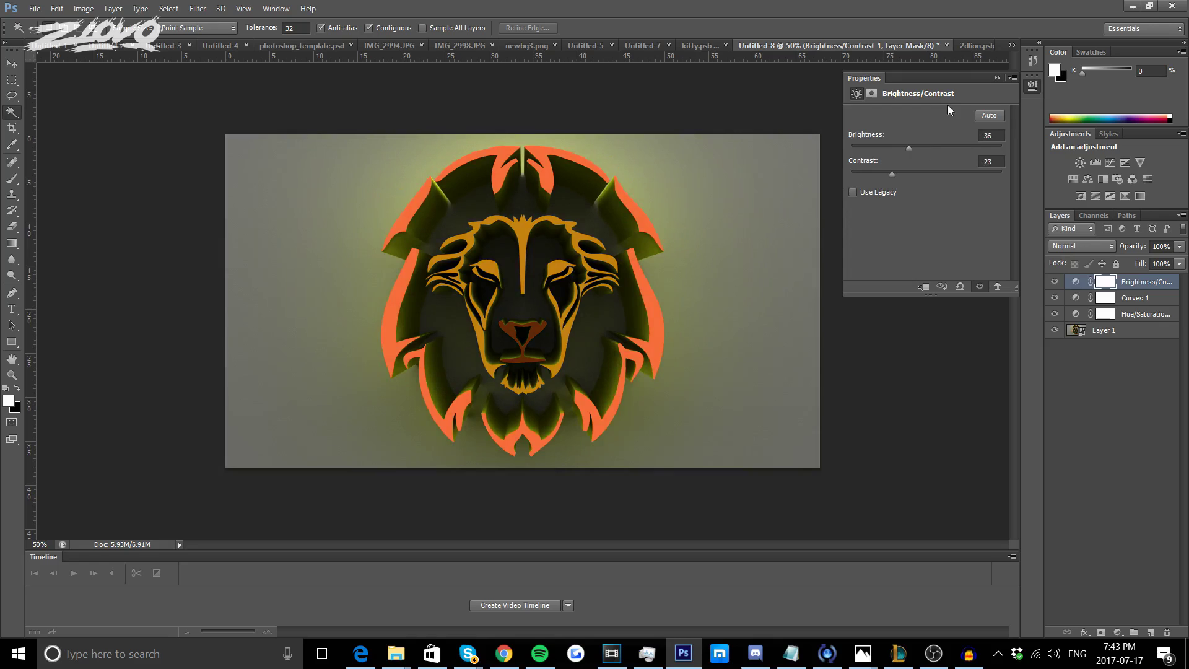
click(997, 78)
mouse_move(741, 664)
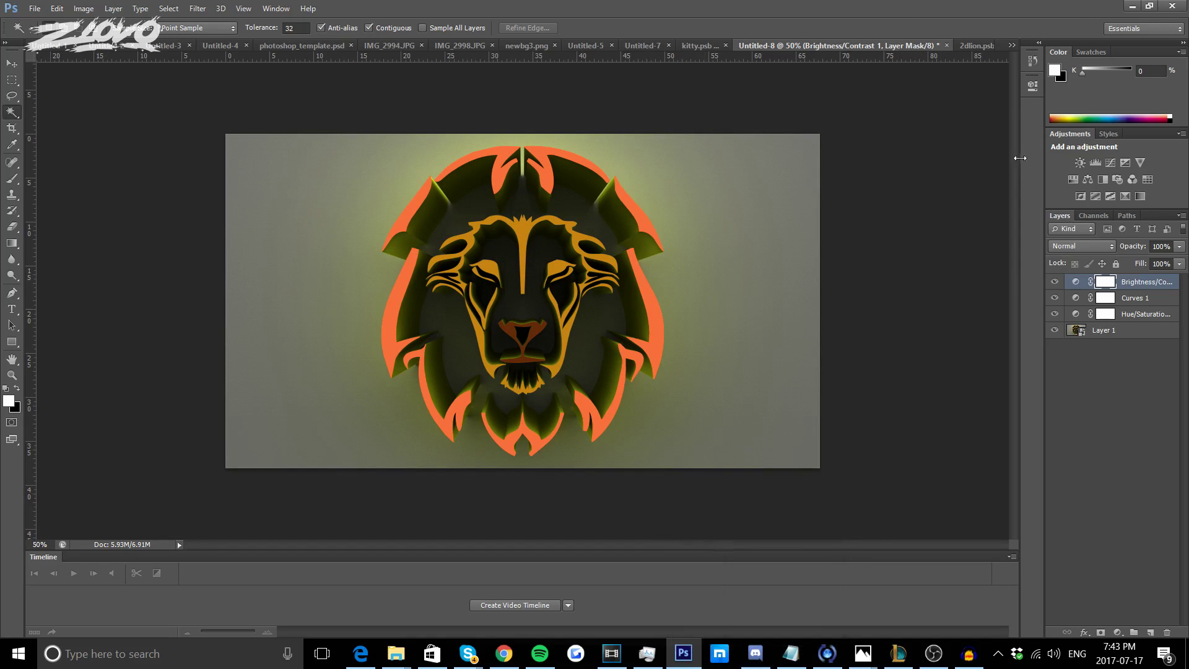
Save a PNG copy named 'logo' in Downloads with the default PNG options.
click(35, 9)
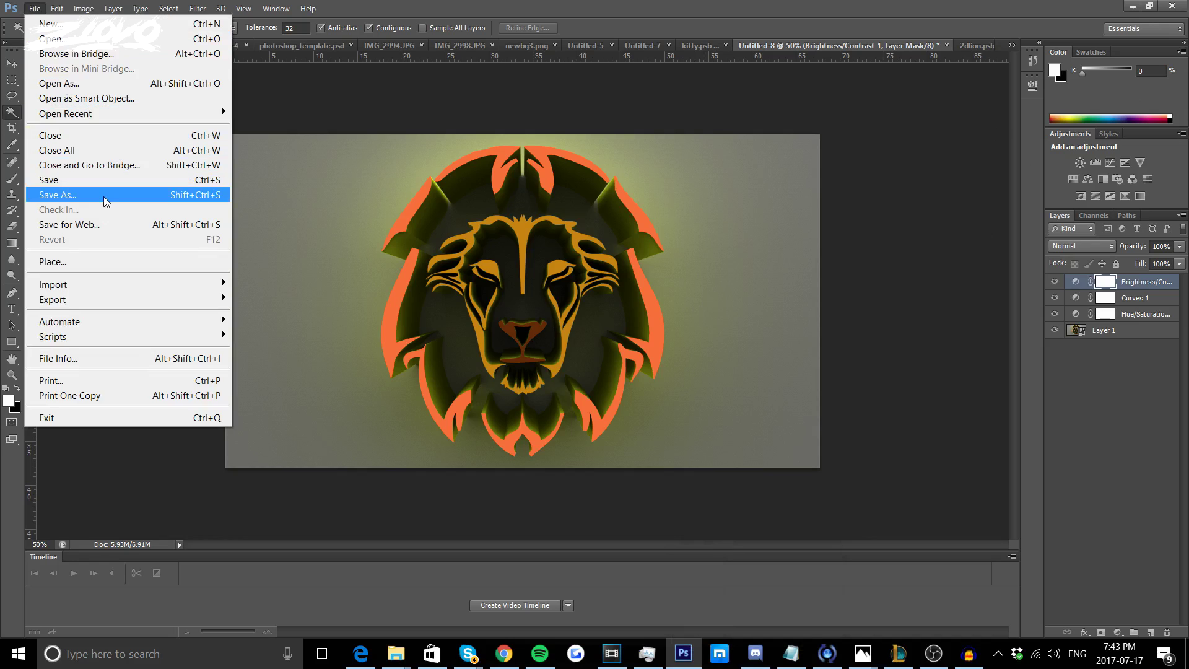
click(74, 197)
click(557, 434)
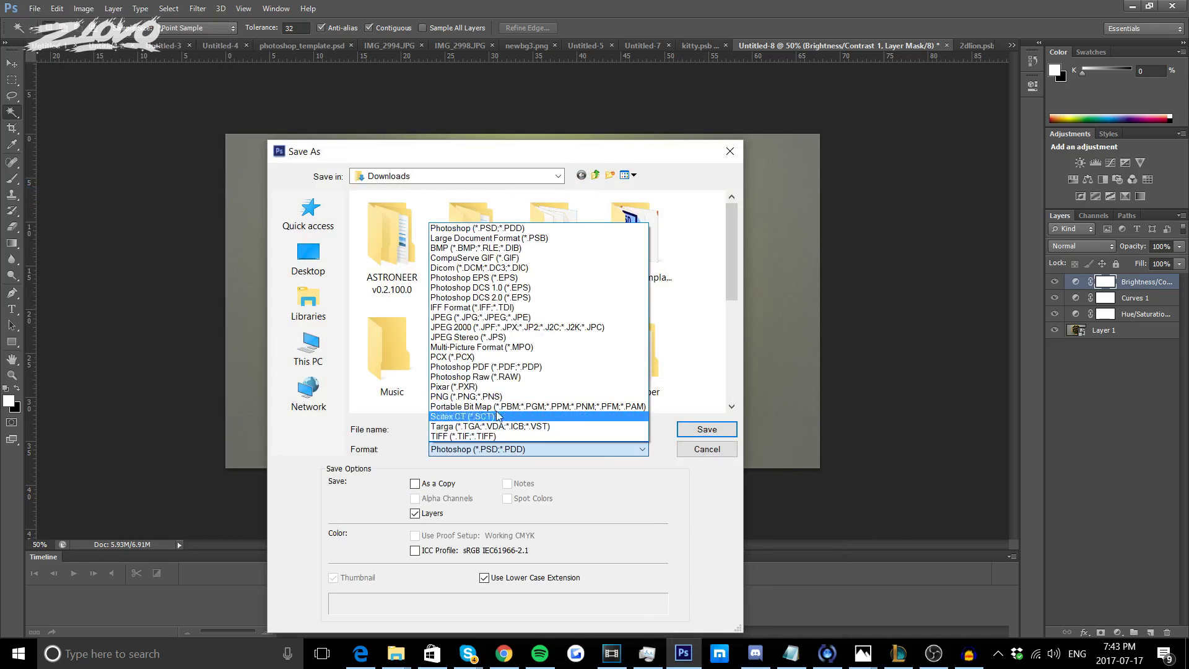
click(496, 384)
click(608, 395)
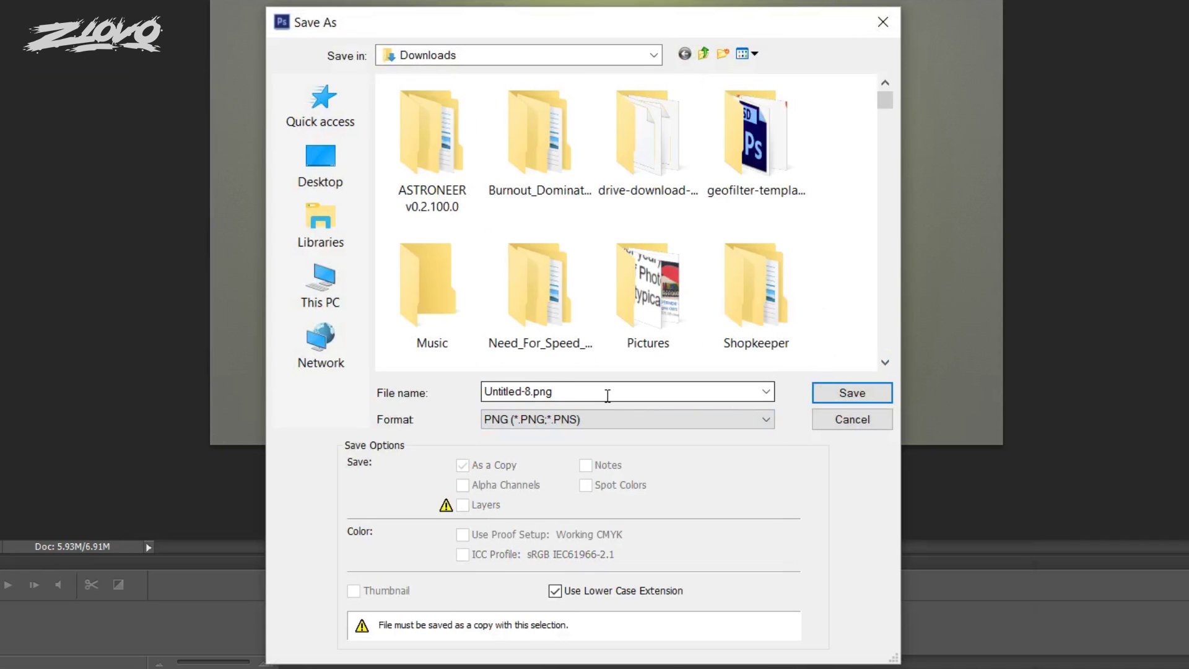
text(logofi)
key(Return)
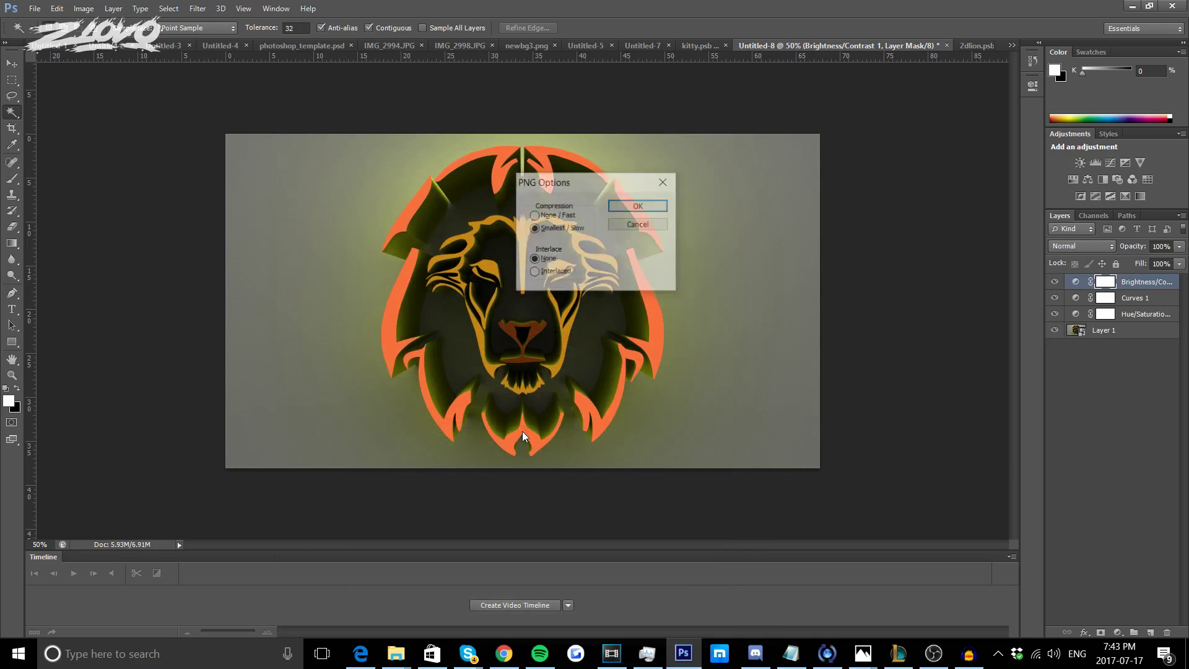
key(Return)
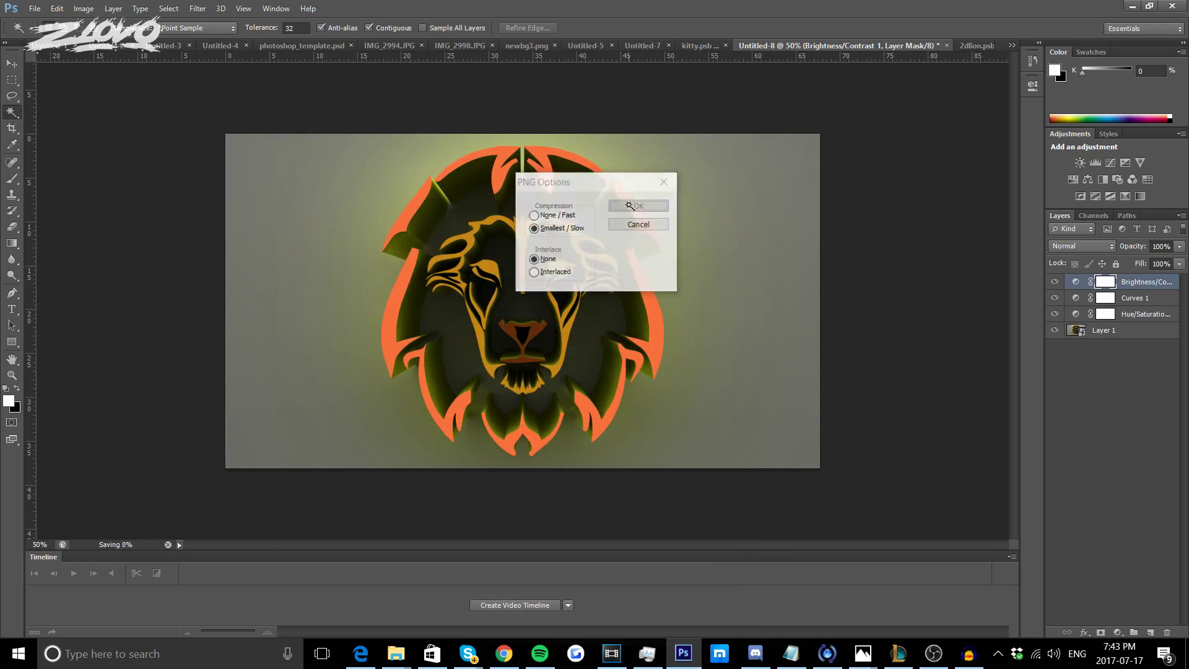